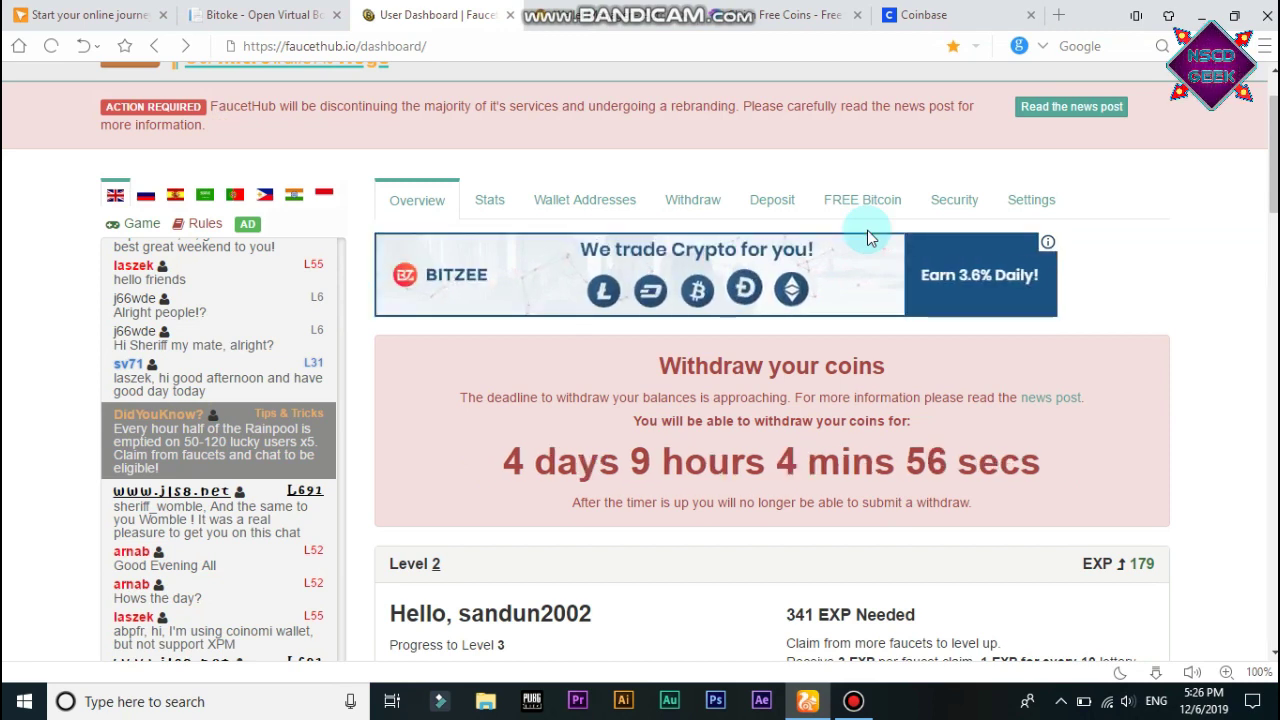
scroll(868, 237, down, 2)
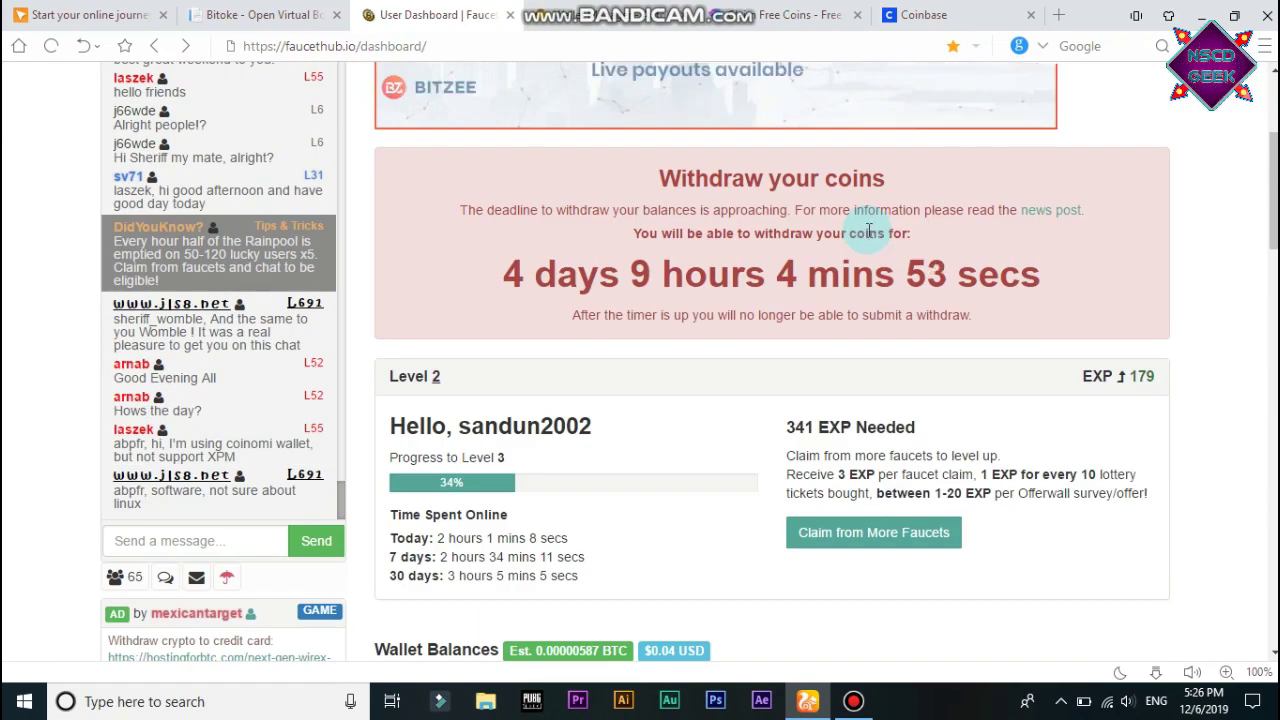
scroll(868, 237, down, 8)
scroll(868, 237, down, 2)
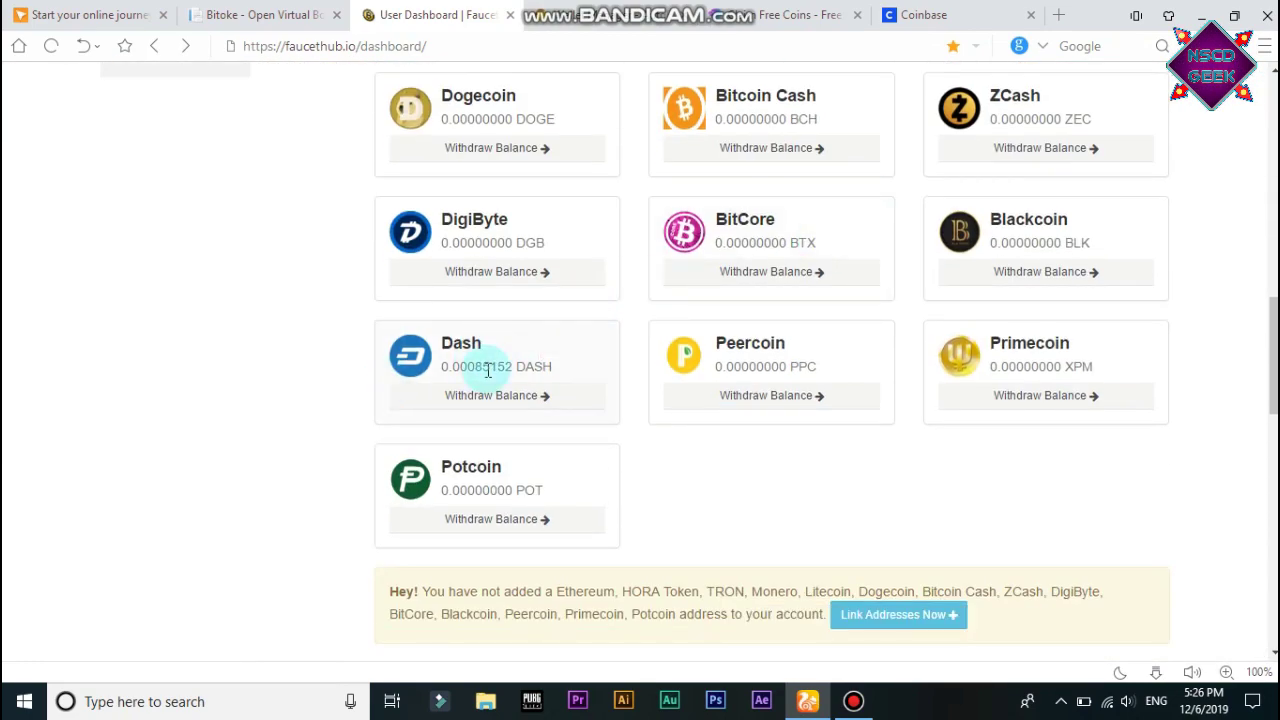
scroll(467, 365, down, 5)
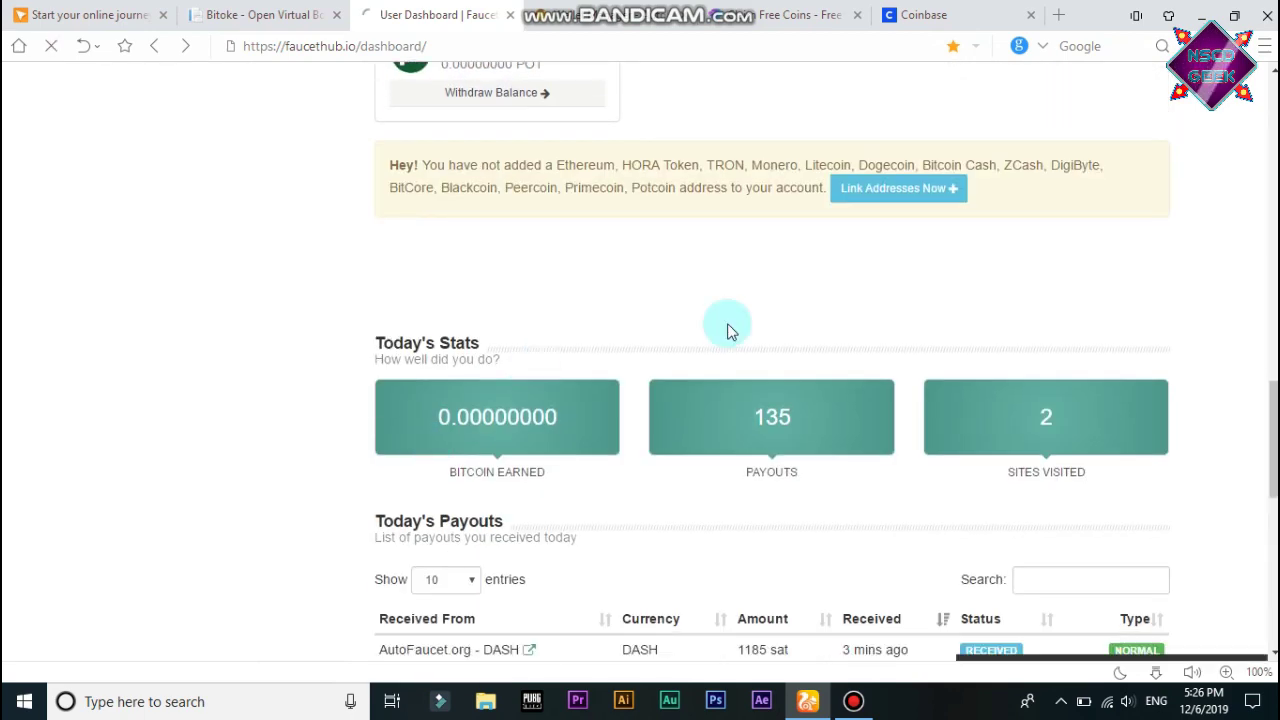
drag(755, 370, 811, 367)
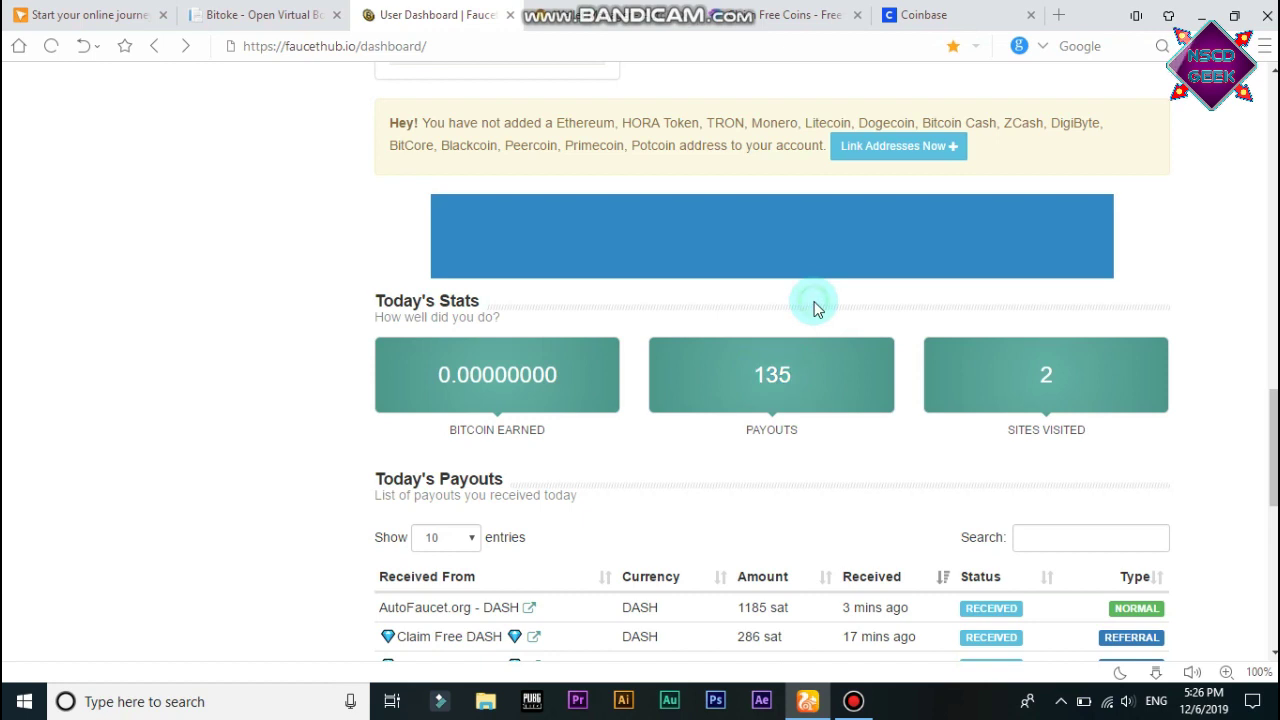
scroll(814, 306, up, 4)
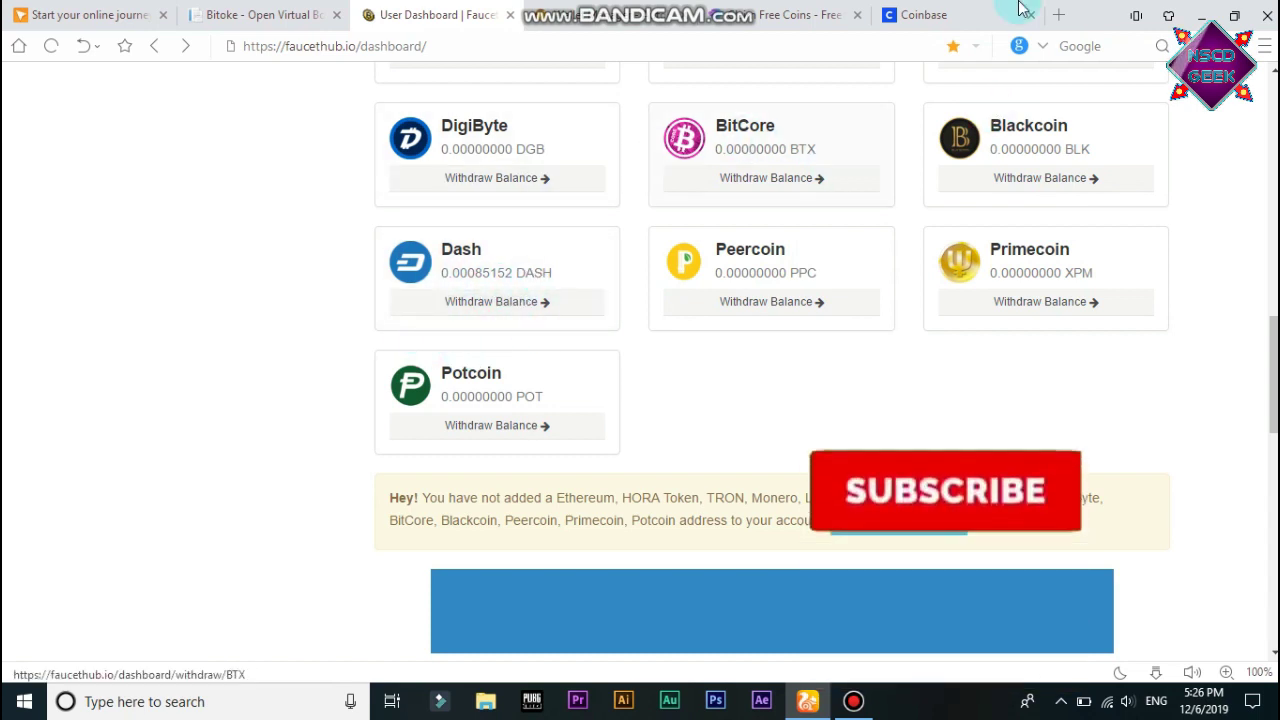
click(960, 12)
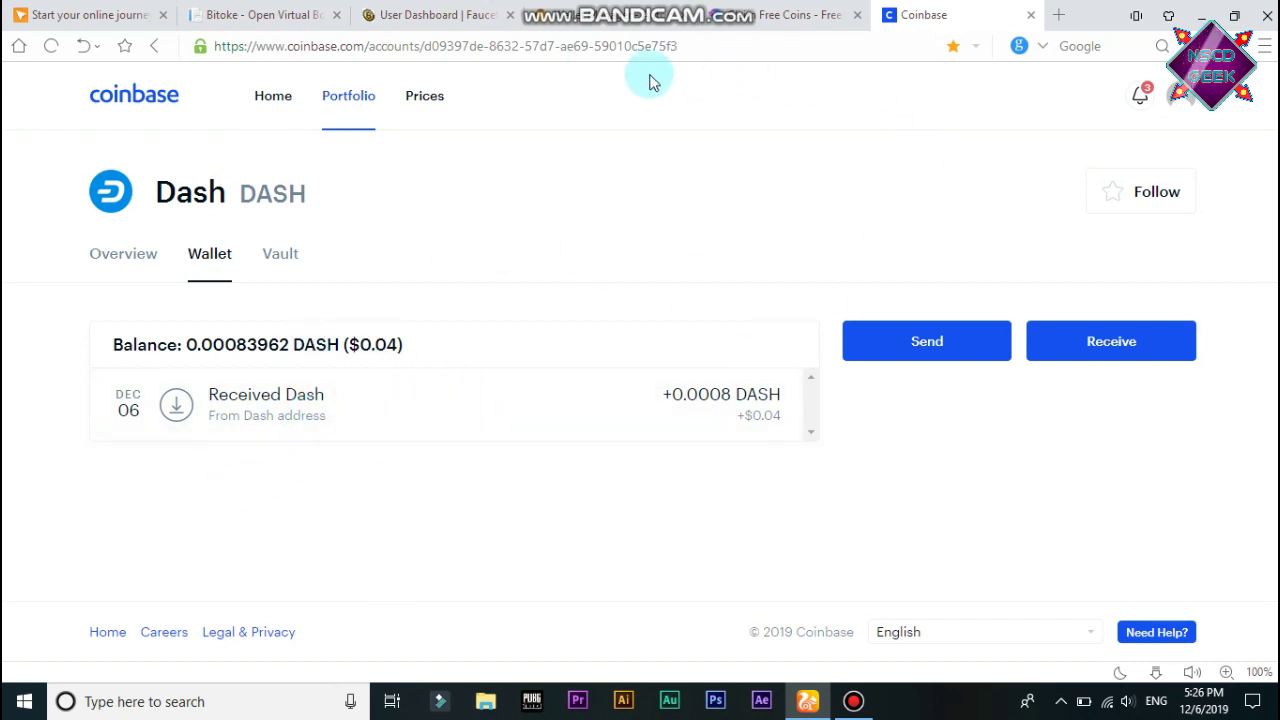
click(465, 18)
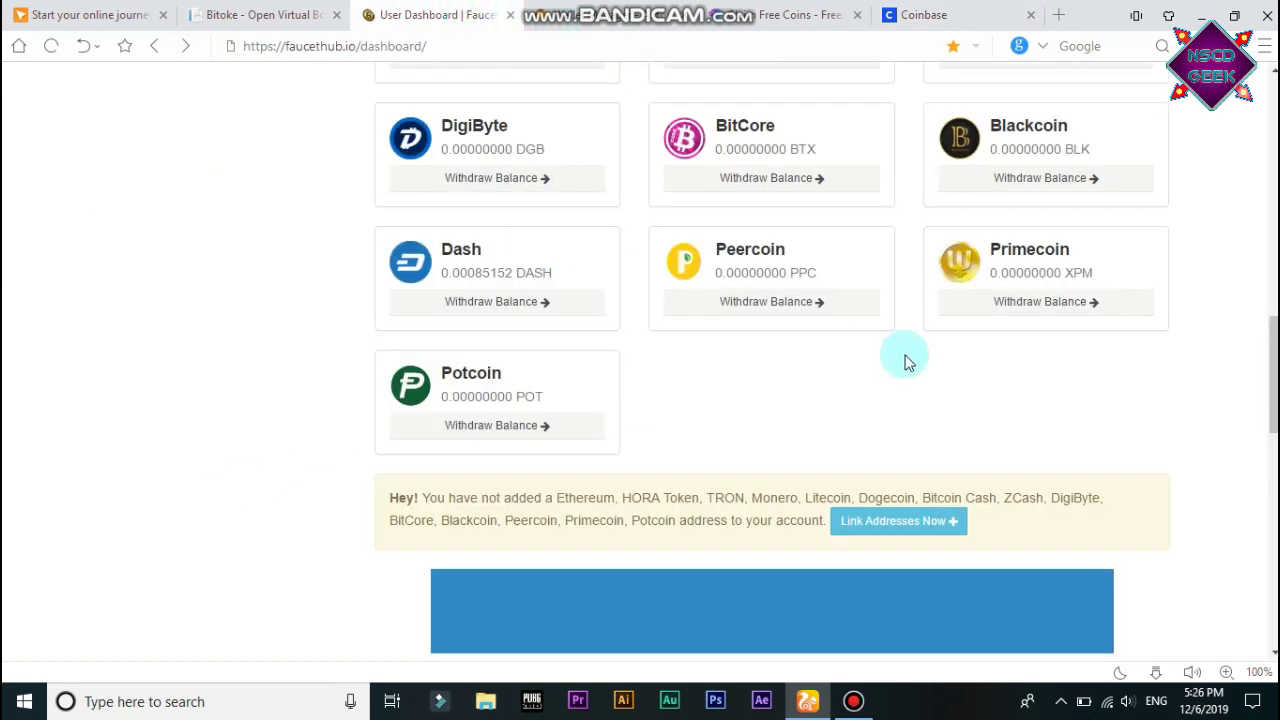
scroll(786, 406, up, 4)
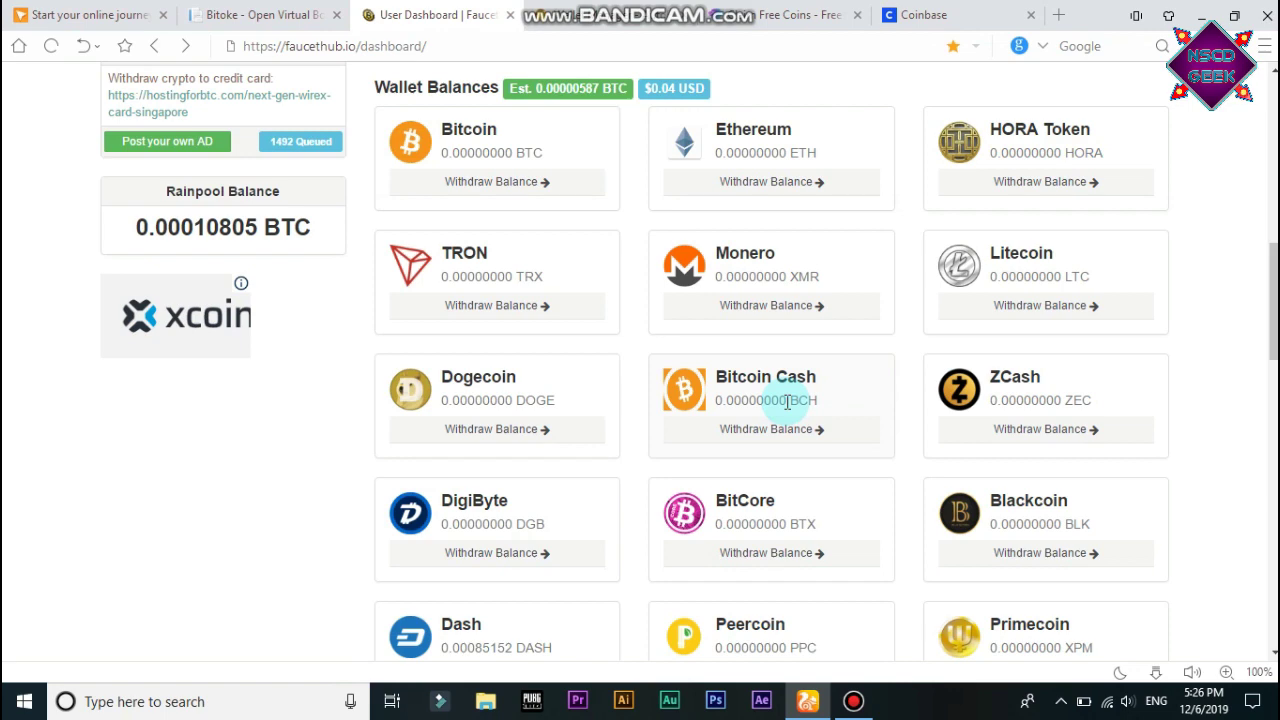
scroll(787, 401, up, 4)
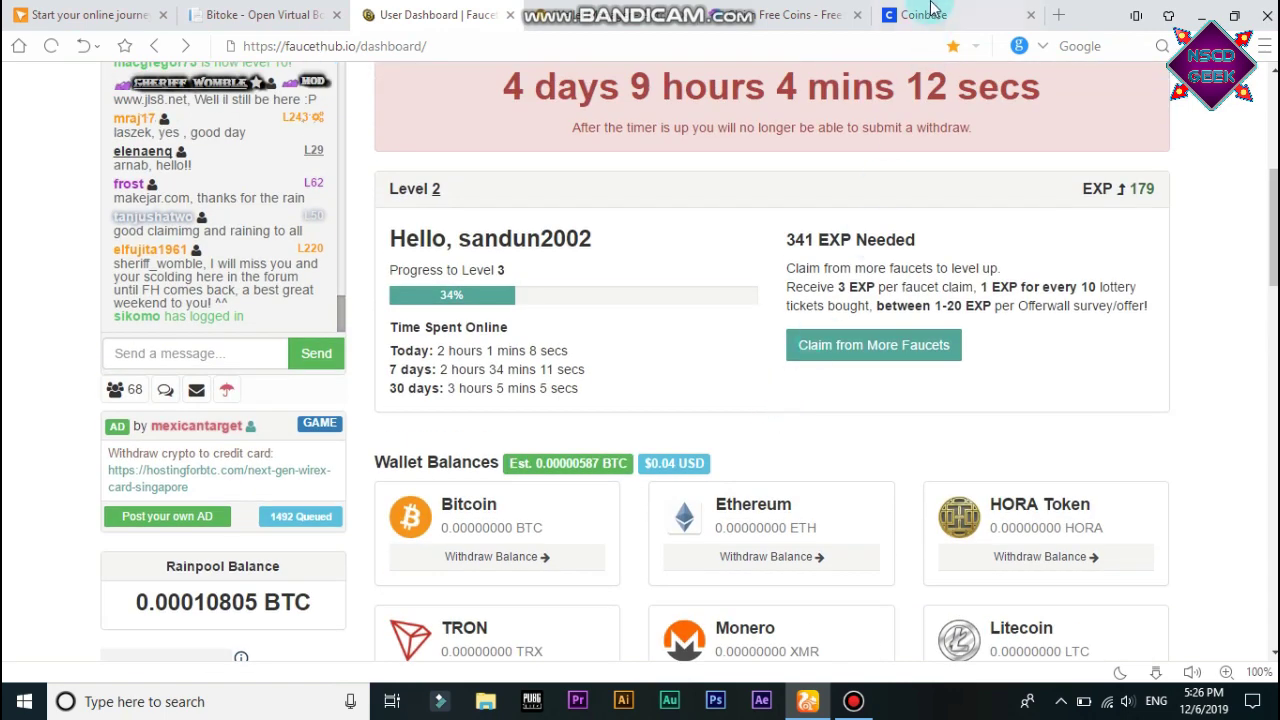
scroll(790, 200, up, 5)
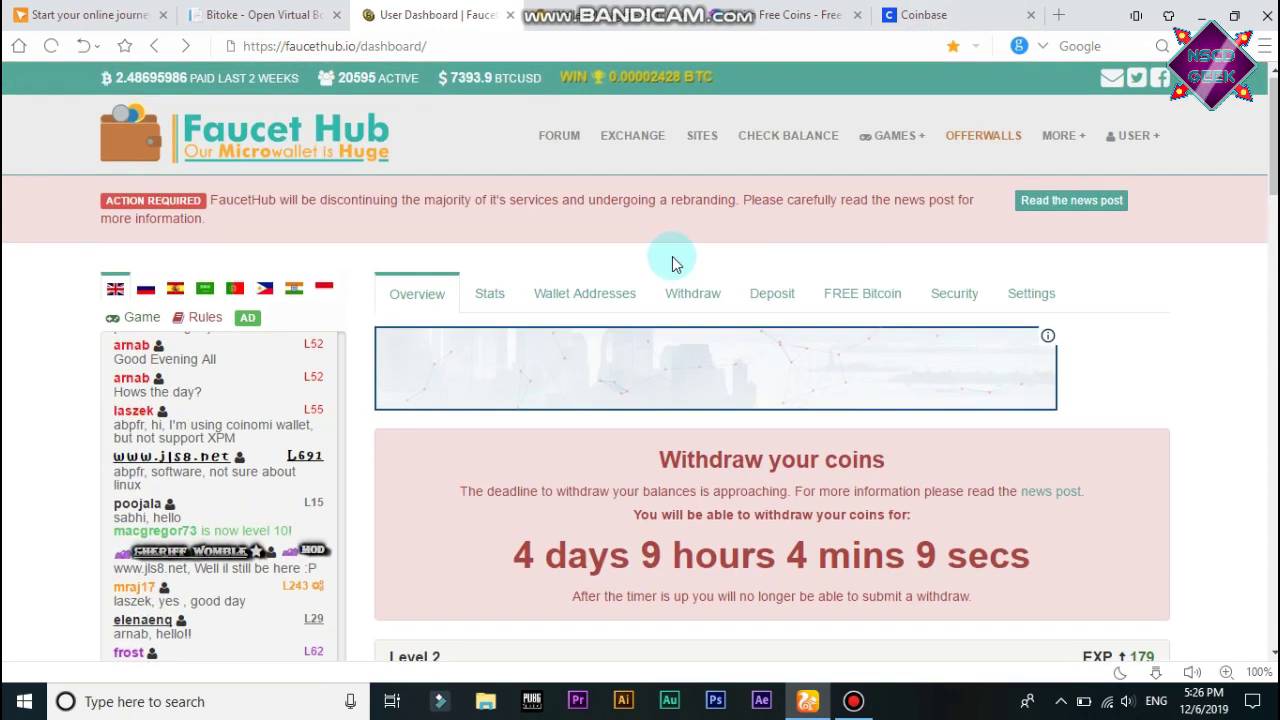
Step: Review the Wallet Addresses page to confirm the linked Bitcoin and Dash addresses
click(579, 300)
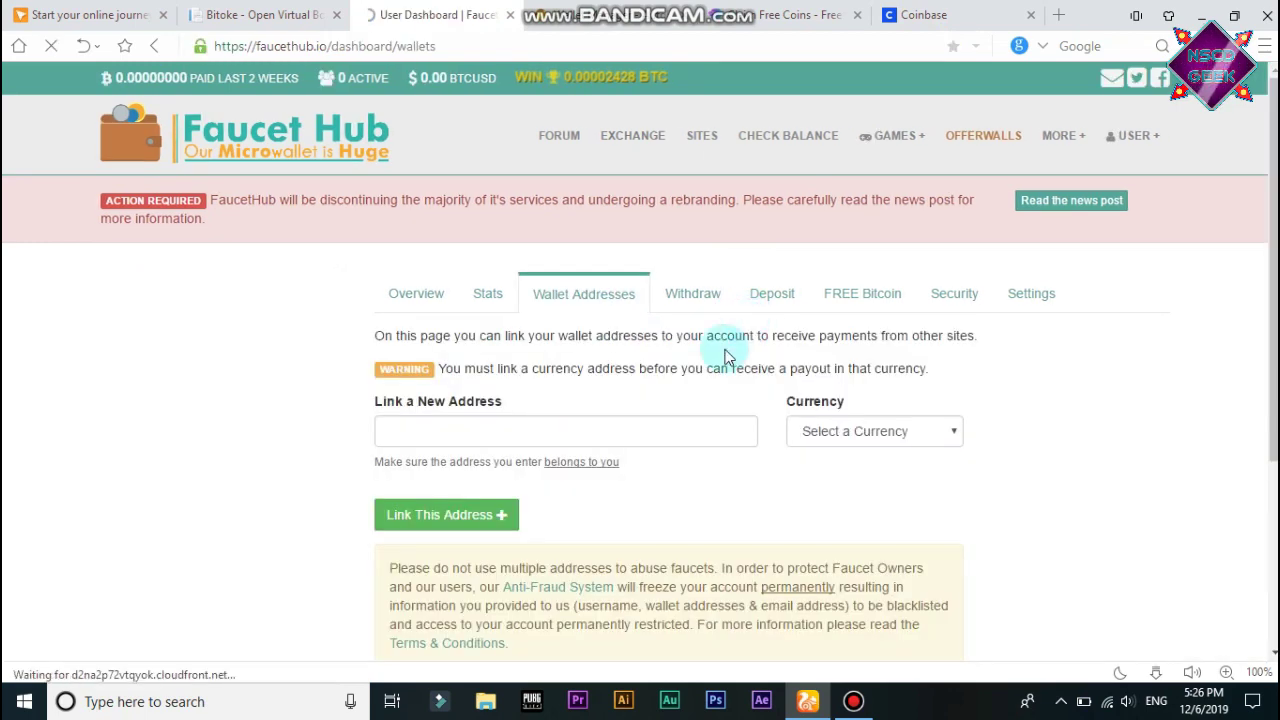
scroll(394, 320, down, 1)
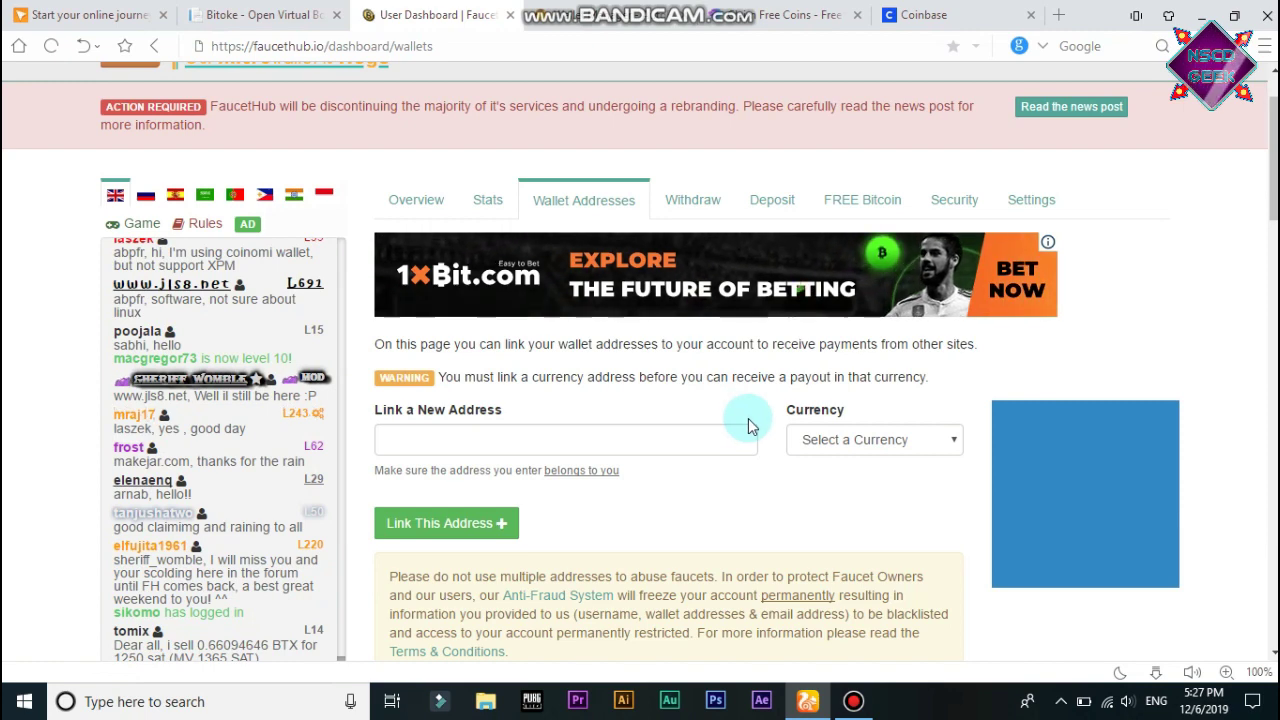
scroll(618, 340, down, 1)
scroll(618, 340, down, 2)
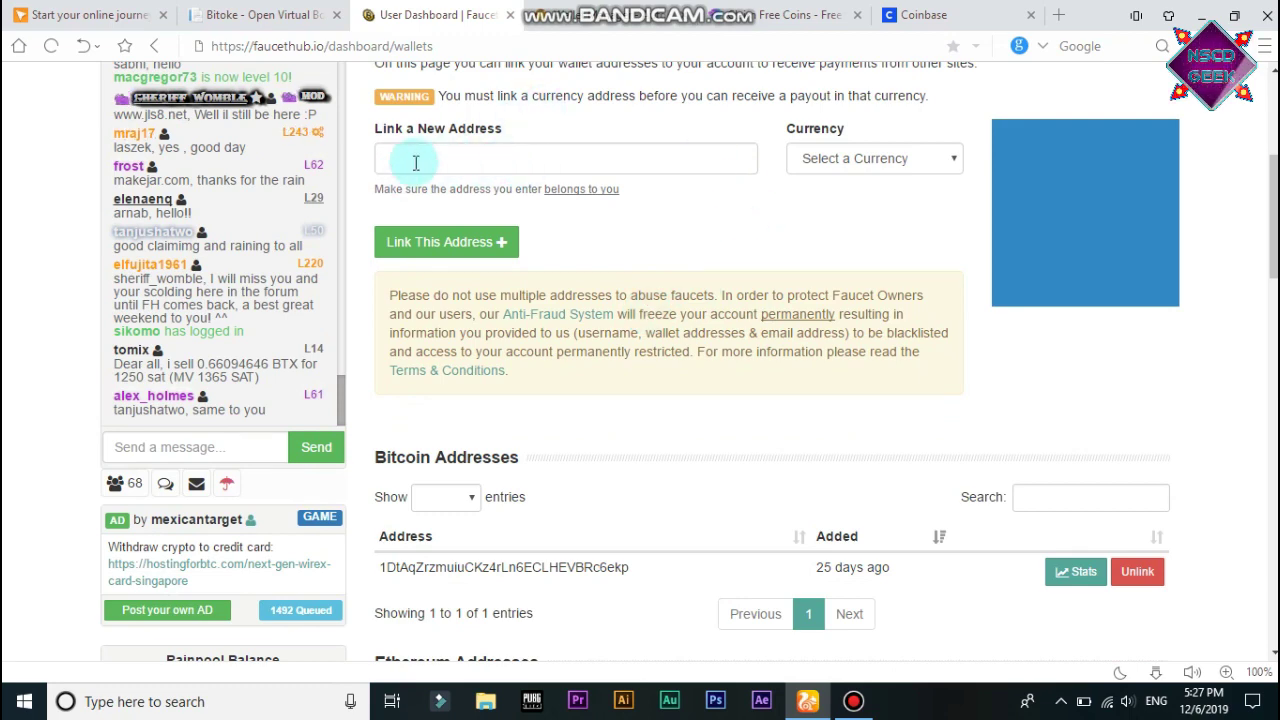
scroll(586, 240, down, 4)
scroll(657, 480, down, 3)
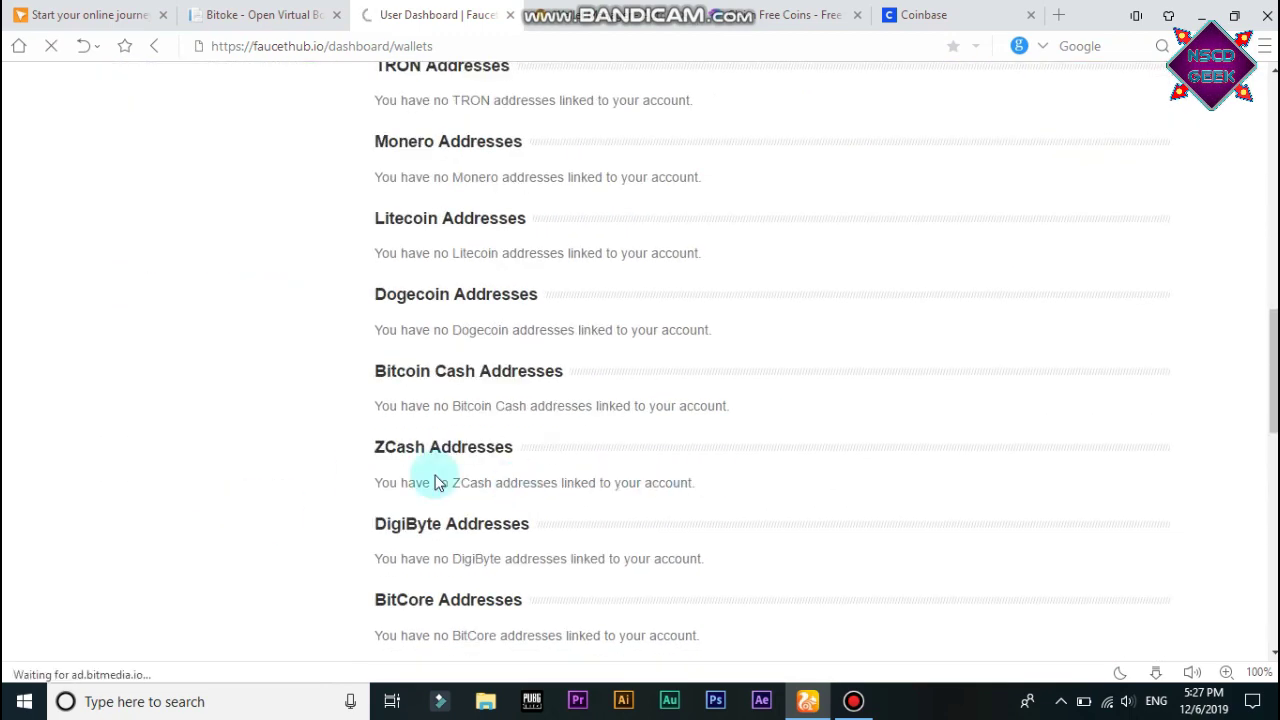
scroll(457, 514, down, 3)
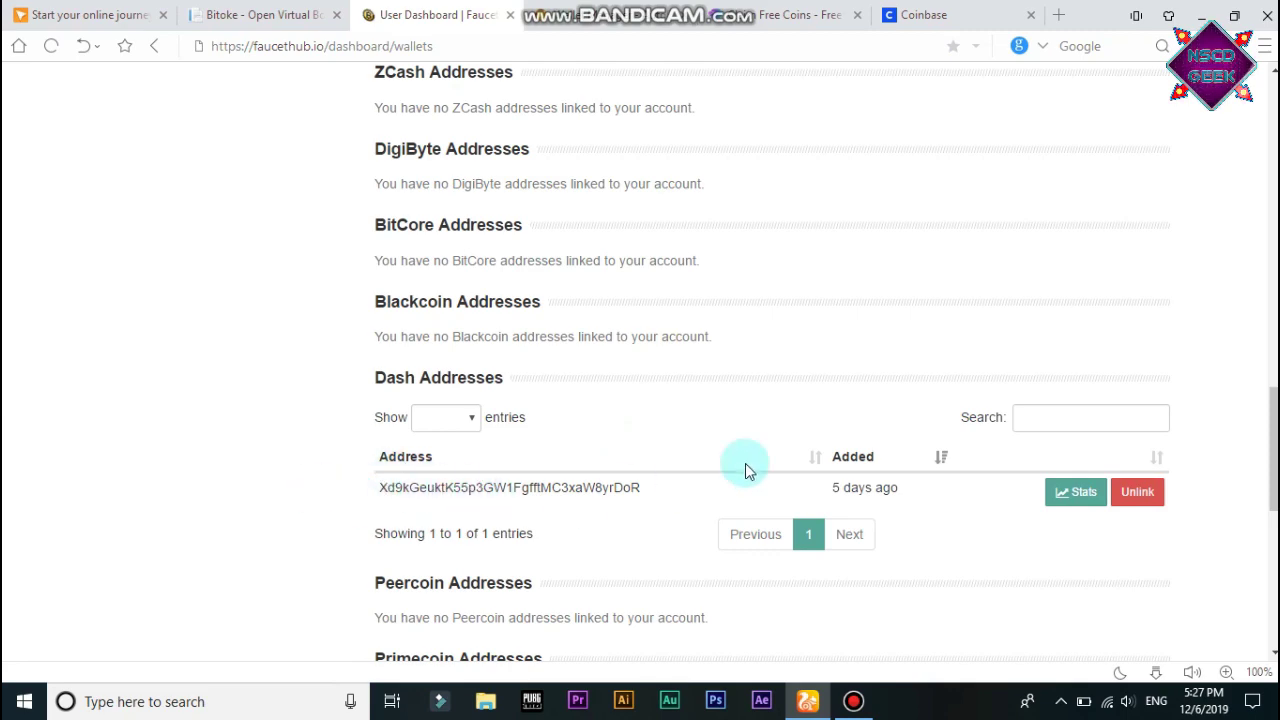
scroll(791, 451, up, 7)
scroll(791, 451, up, 3)
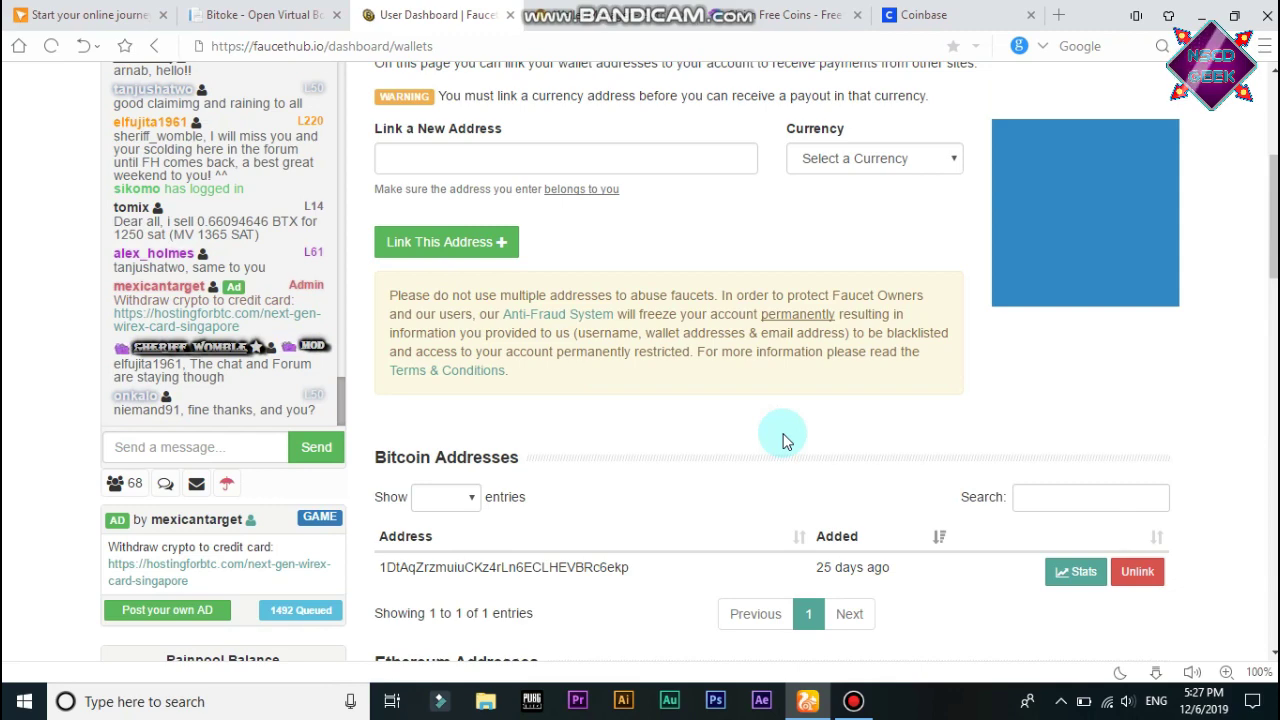
scroll(783, 441, up, 3)
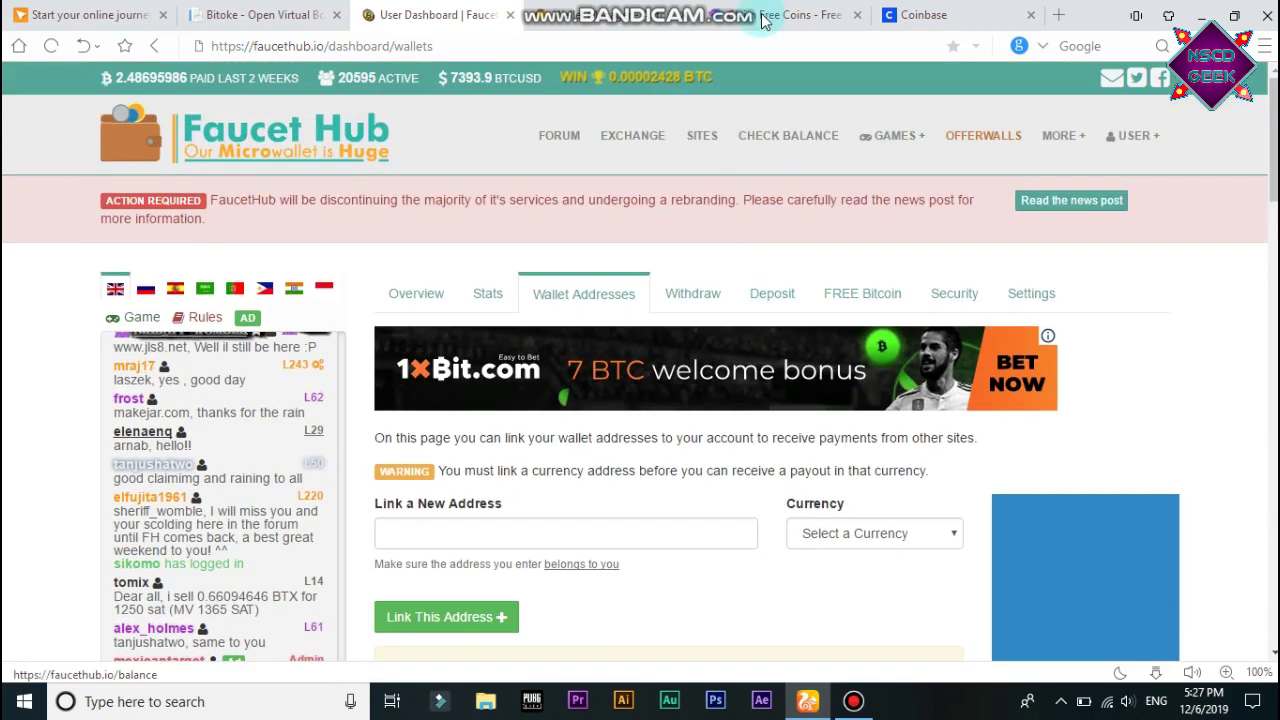
click(770, 15)
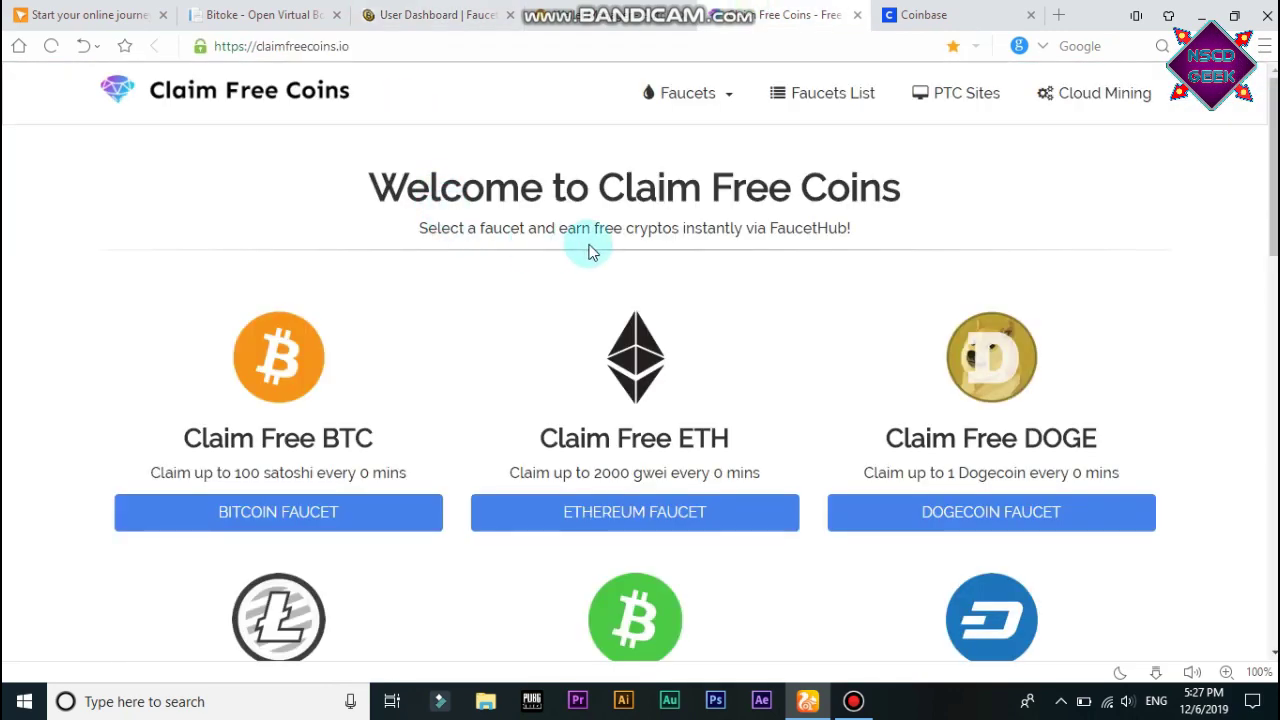
scroll(329, 429, down, 1)
scroll(286, 345, down, 1)
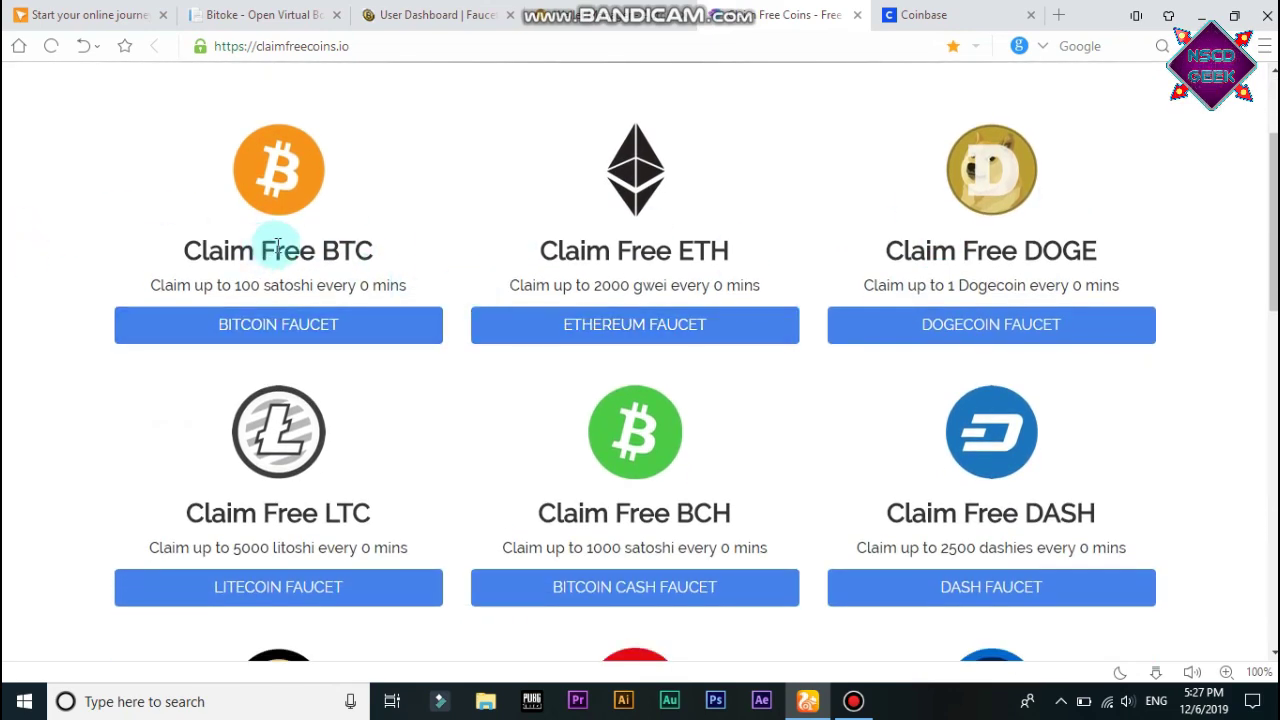
click(955, 10)
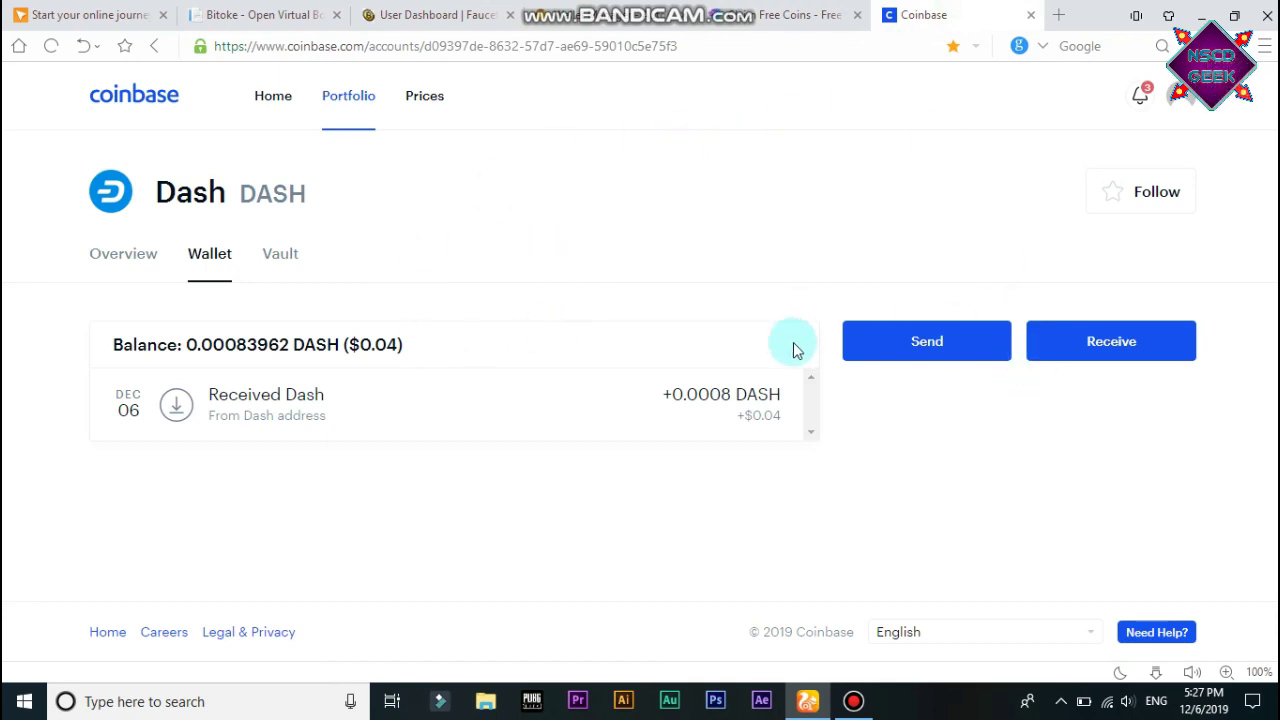
click(583, 10)
click(455, 14)
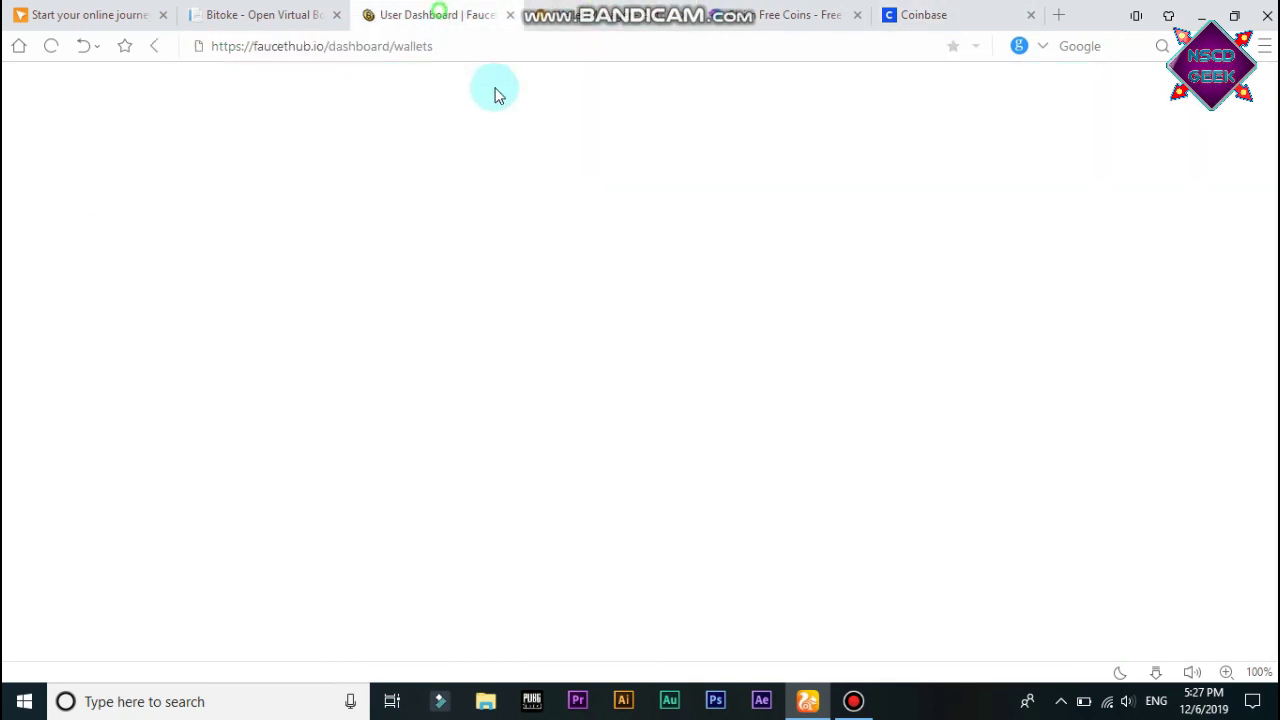
scroll(586, 580, down, 1)
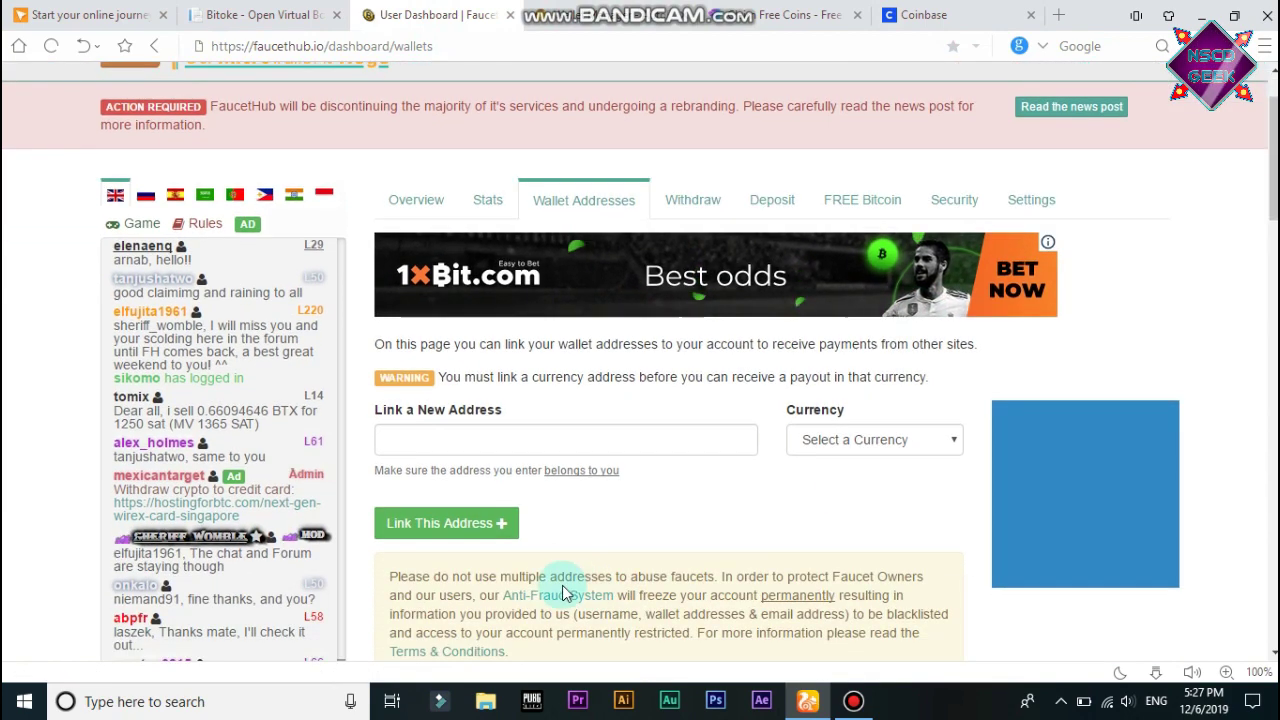
Step: Leave the new-address currency list unchosen and go to the Withdraw page's currency balances
click(396, 438)
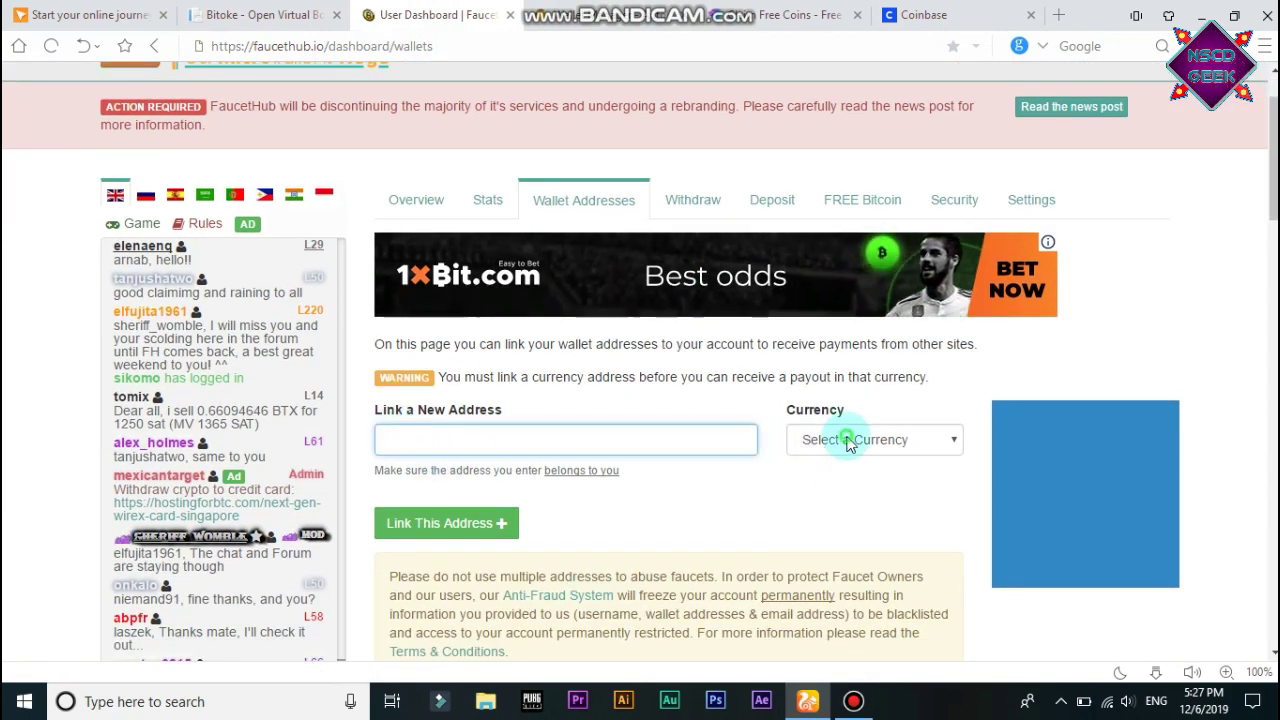
click(848, 439)
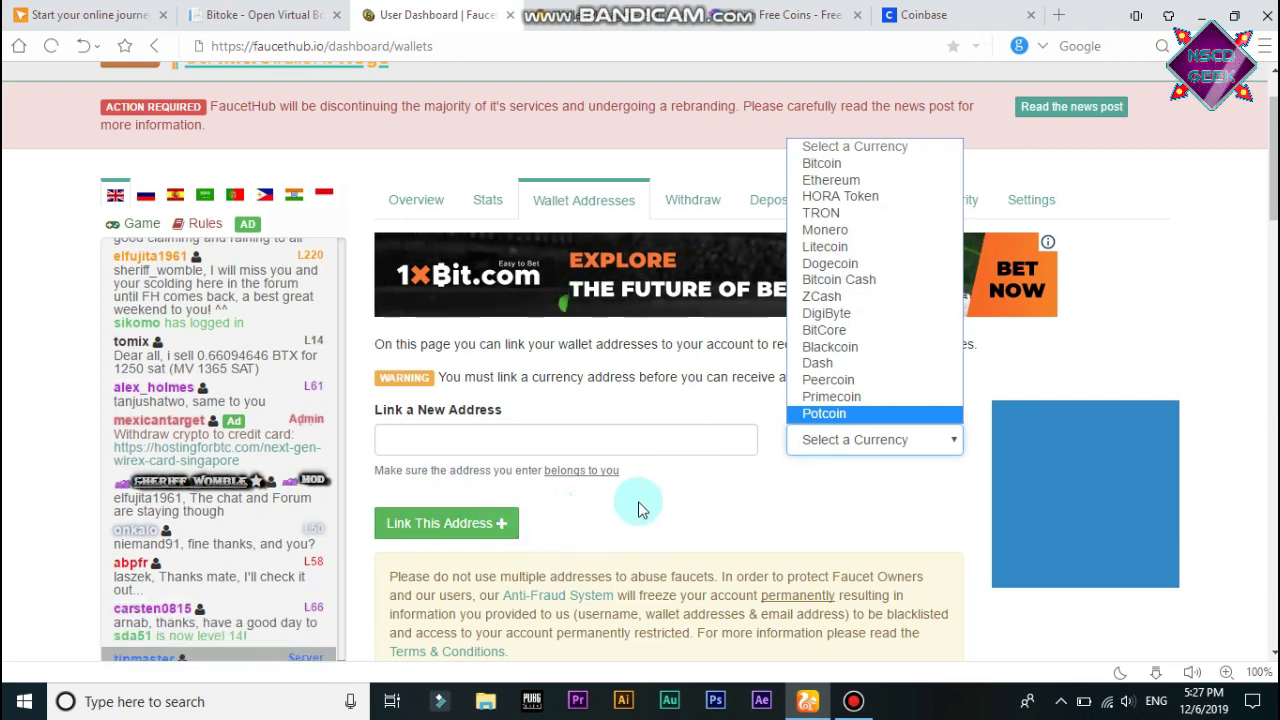
click(790, 500)
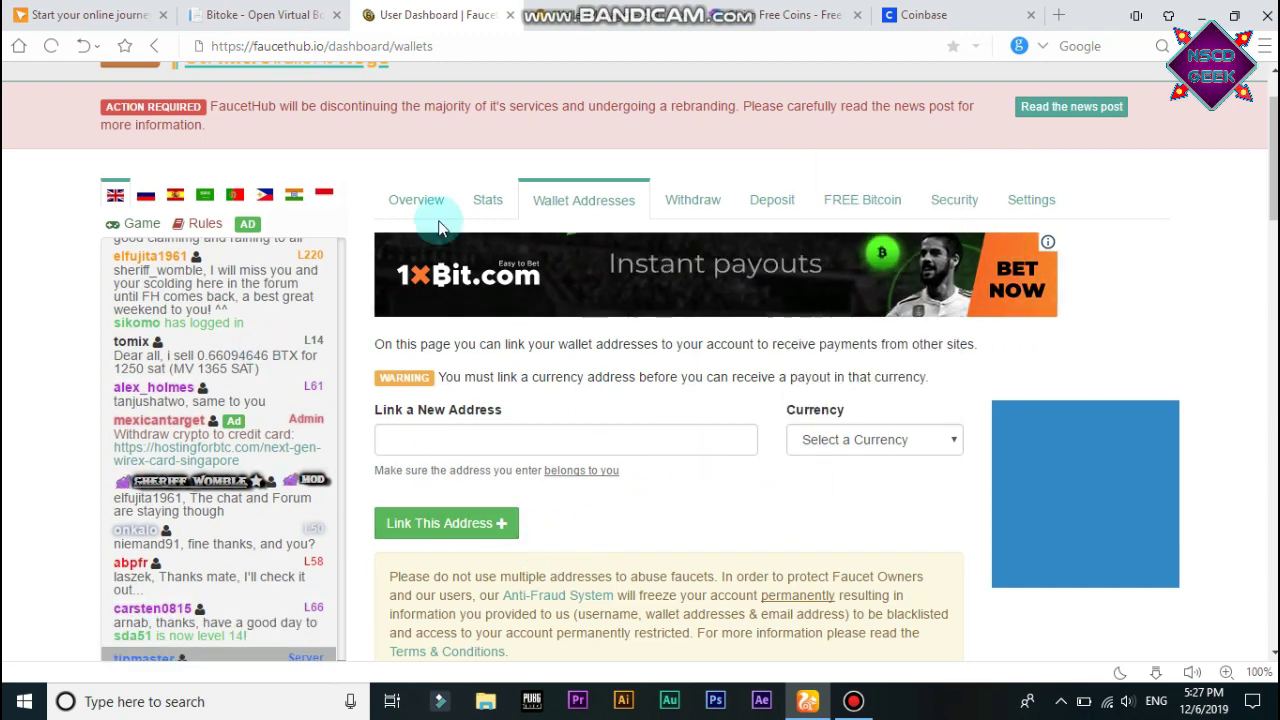
click(686, 201)
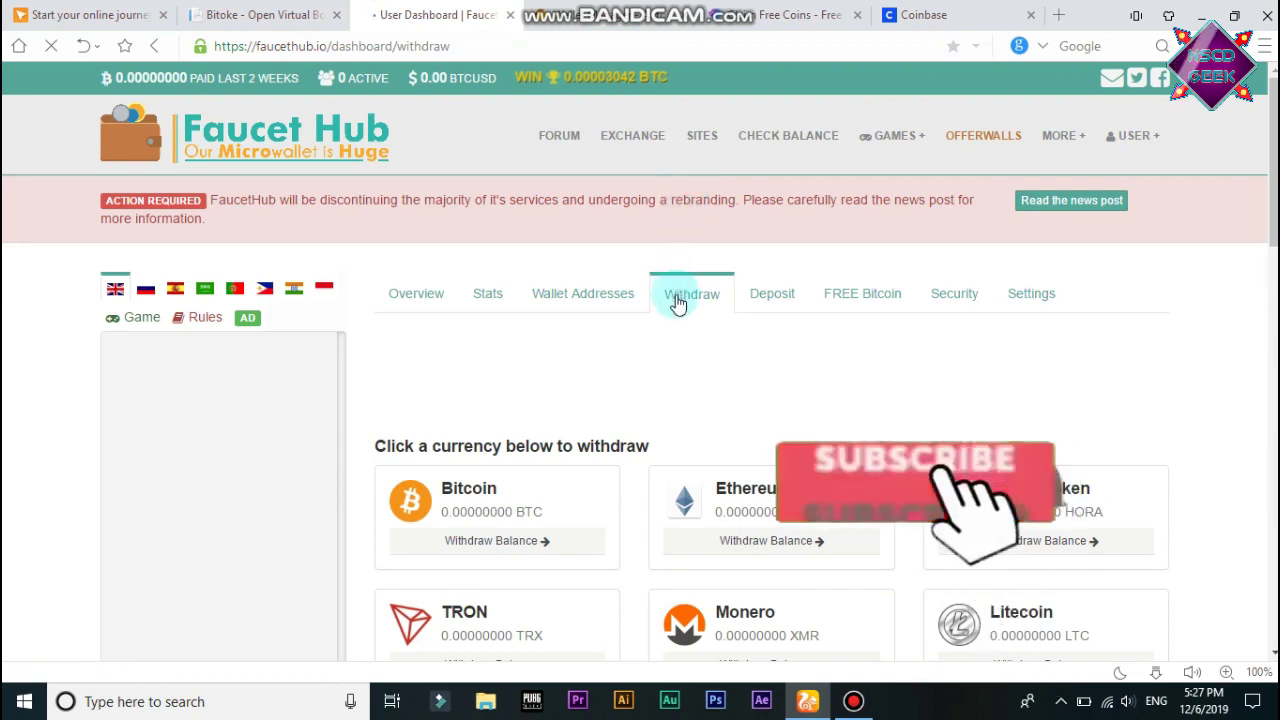
Step: Find the Dash card and begin withdrawing its 0.00085152 DASH balance
scroll(700, 385, down, 2)
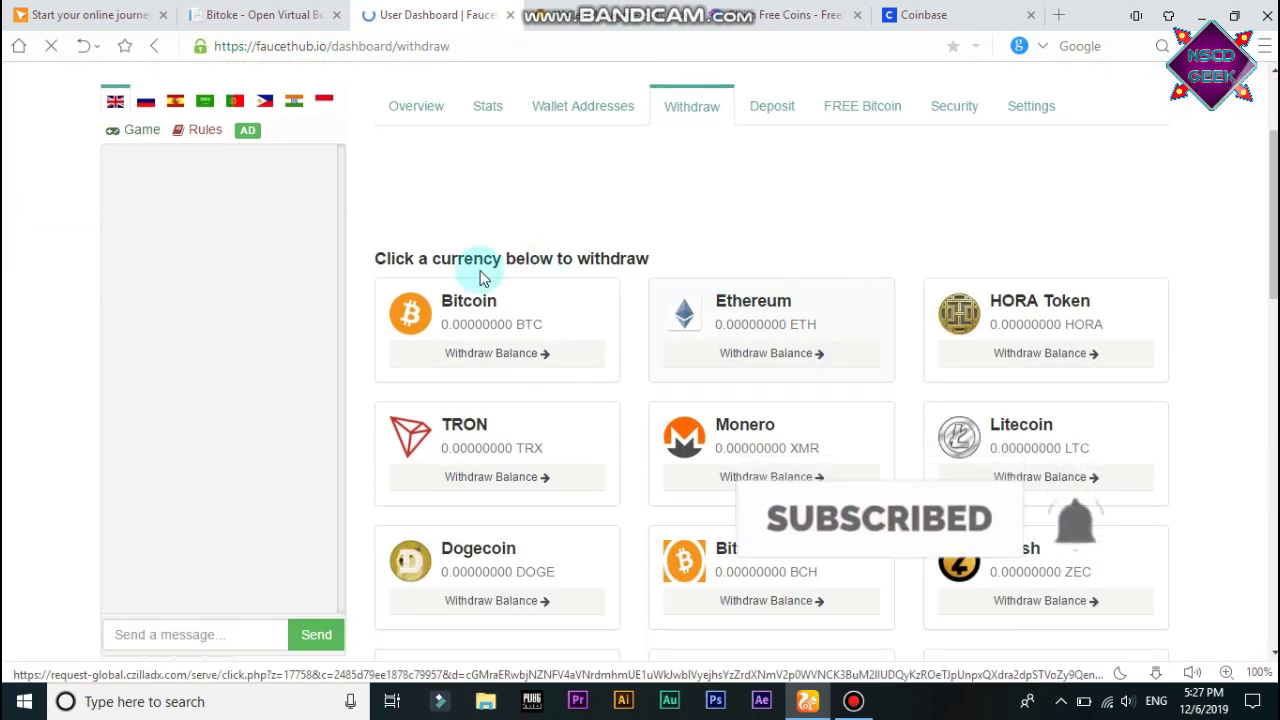
scroll(855, 360, down, 1)
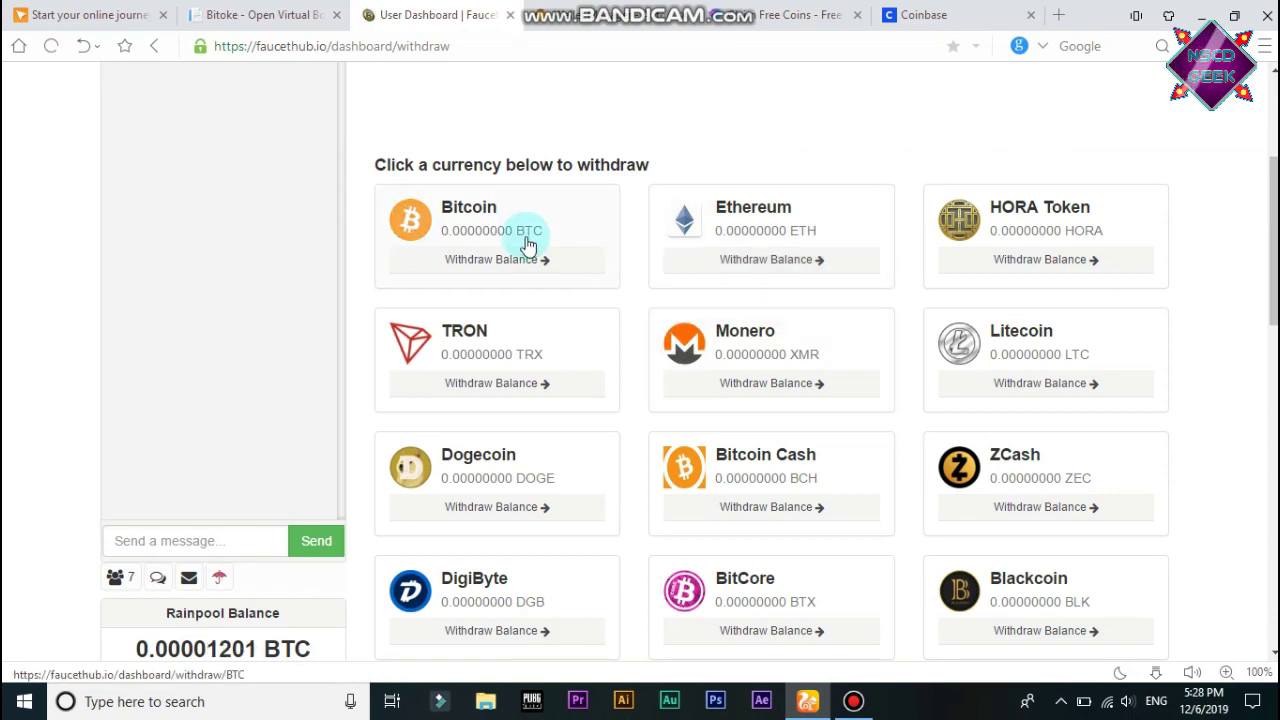
scroll(680, 390, down, 2)
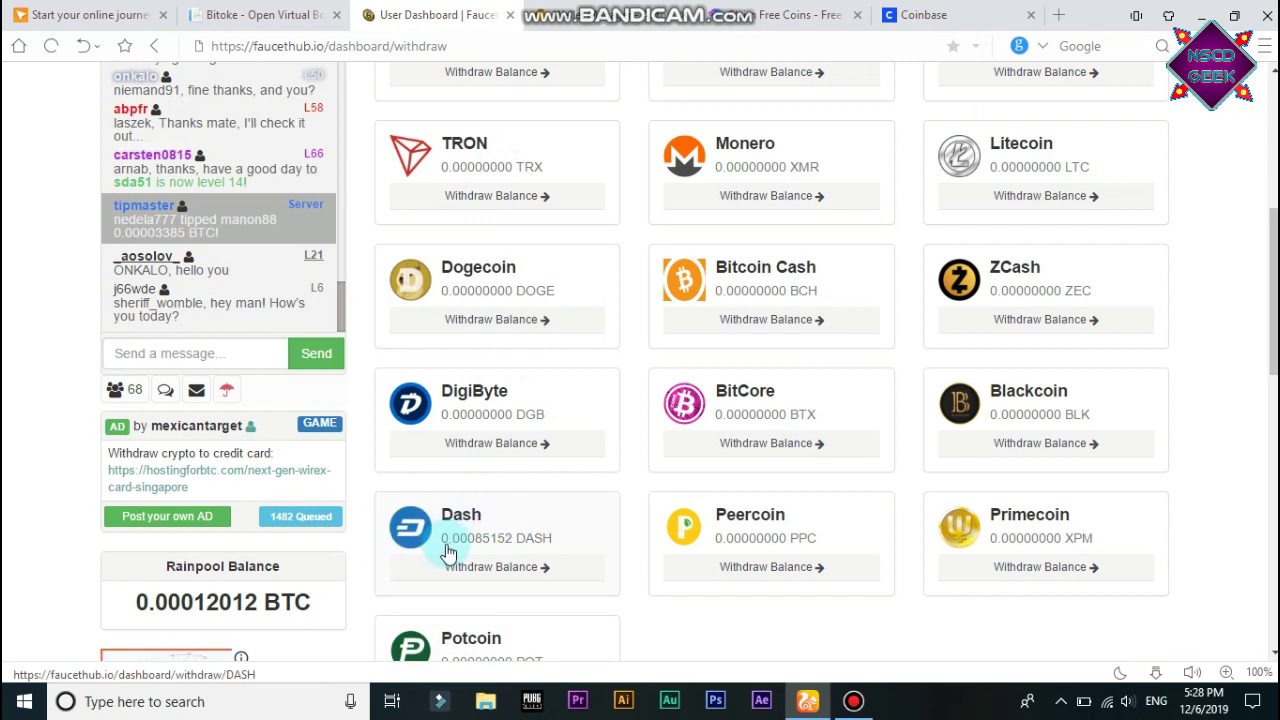
click(510, 580)
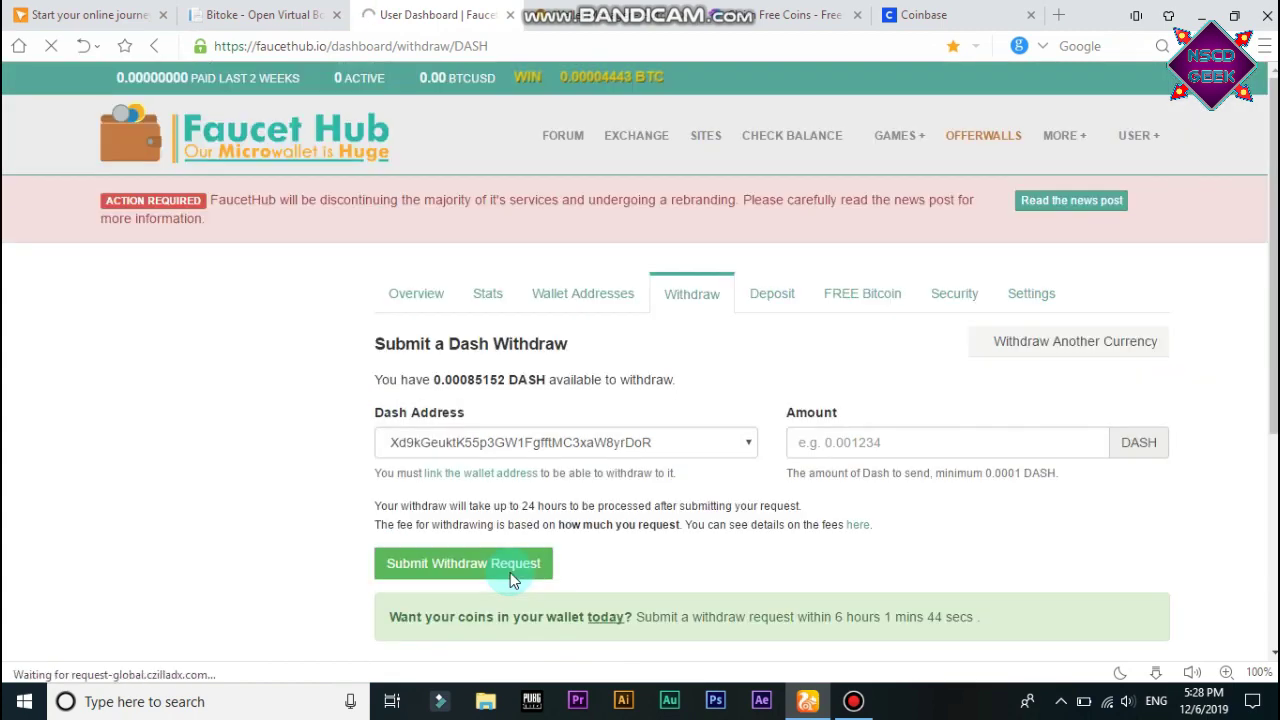
Step: Choose the linked wallet as the Dash withdrawal address
scroll(711, 486, down, 2)
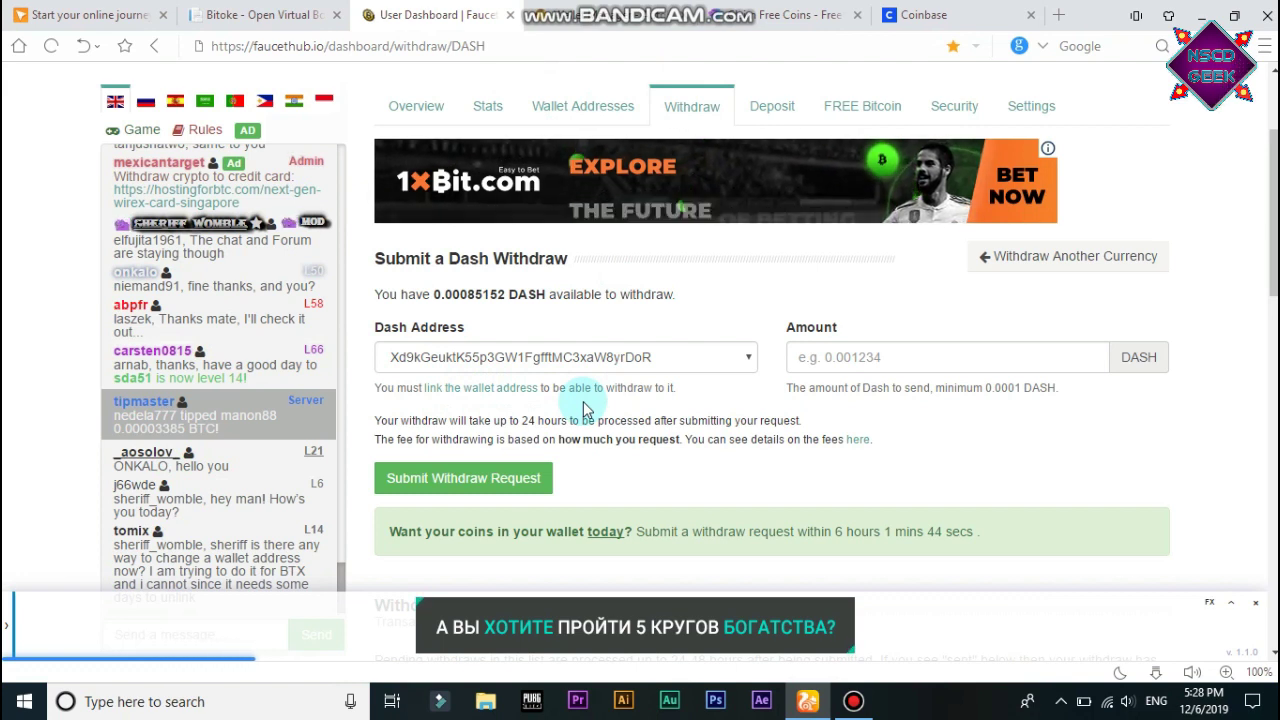
click(748, 360)
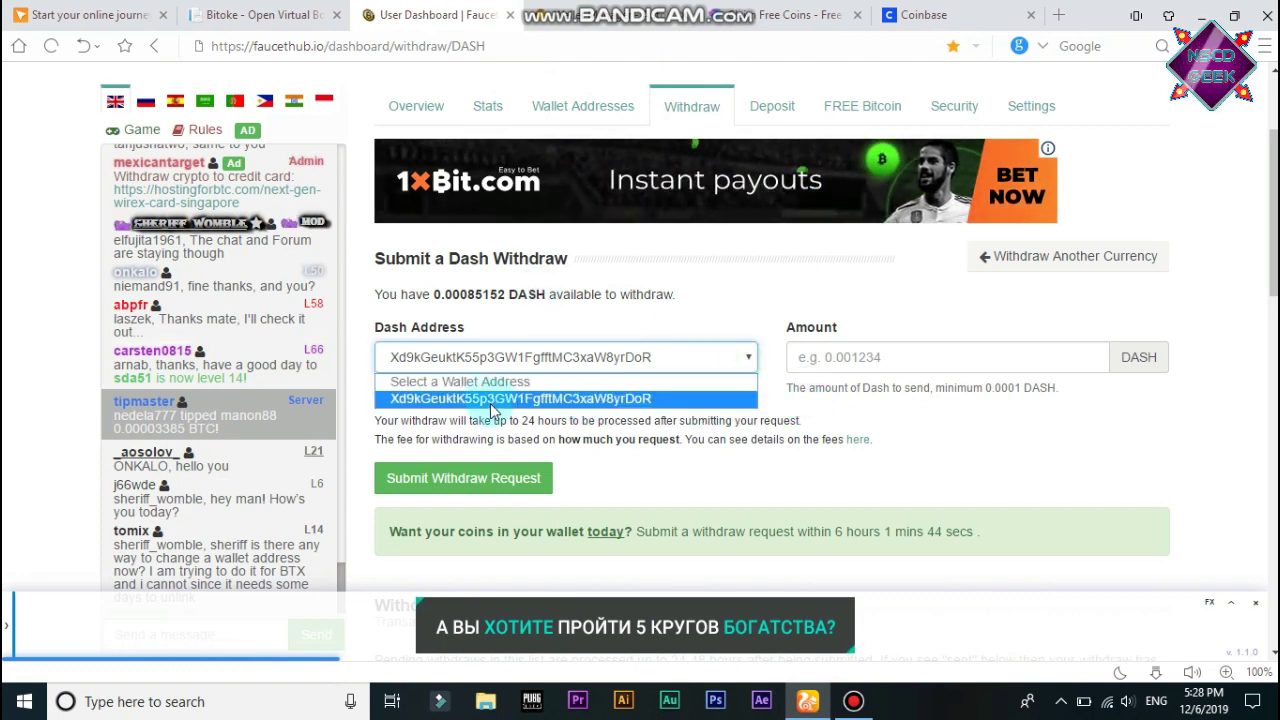
click(581, 399)
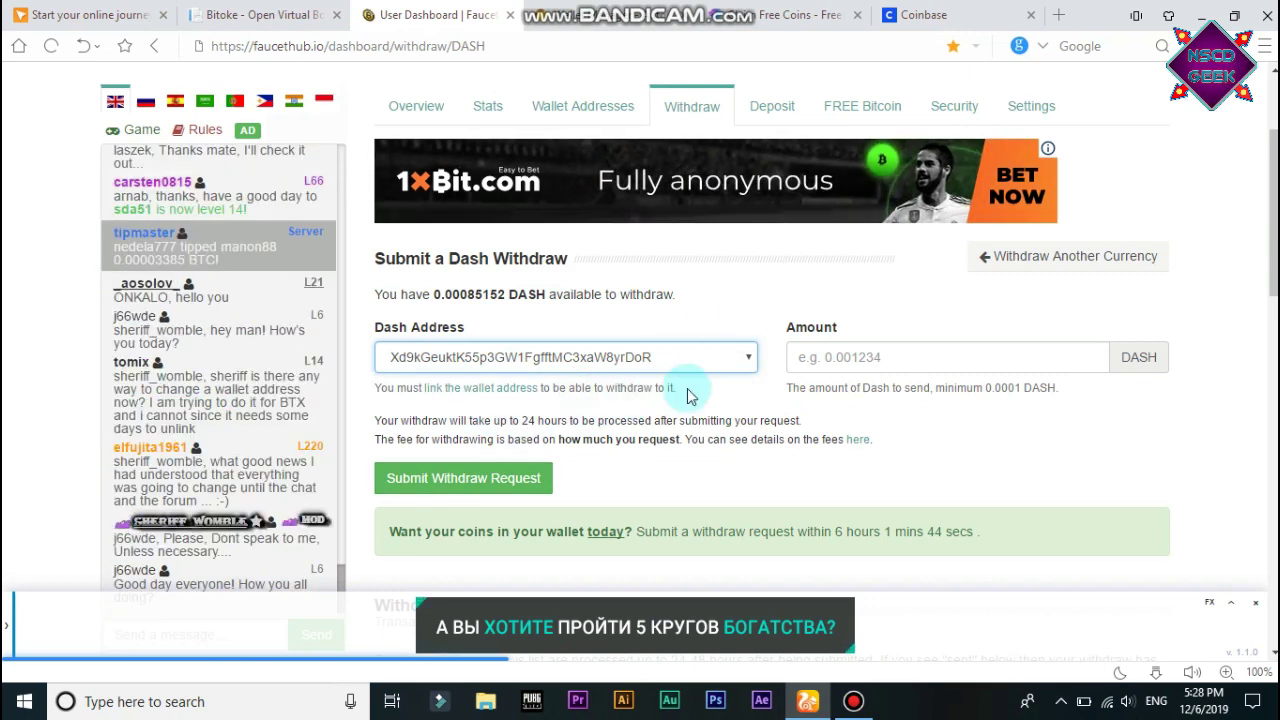
drag(788, 328, 826, 328)
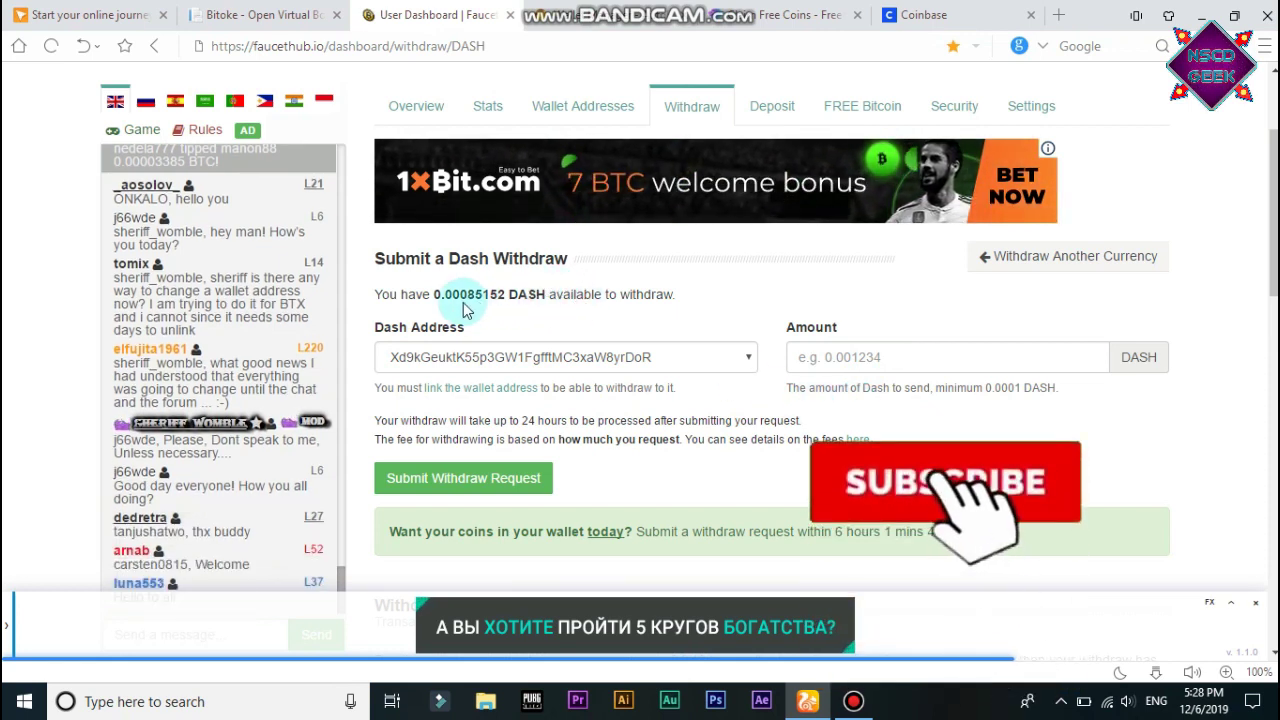
Step: Copy the 0.00085152 DASH balance into the Amount field, above the 0.0001 DASH minimum
drag(436, 294, 503, 290)
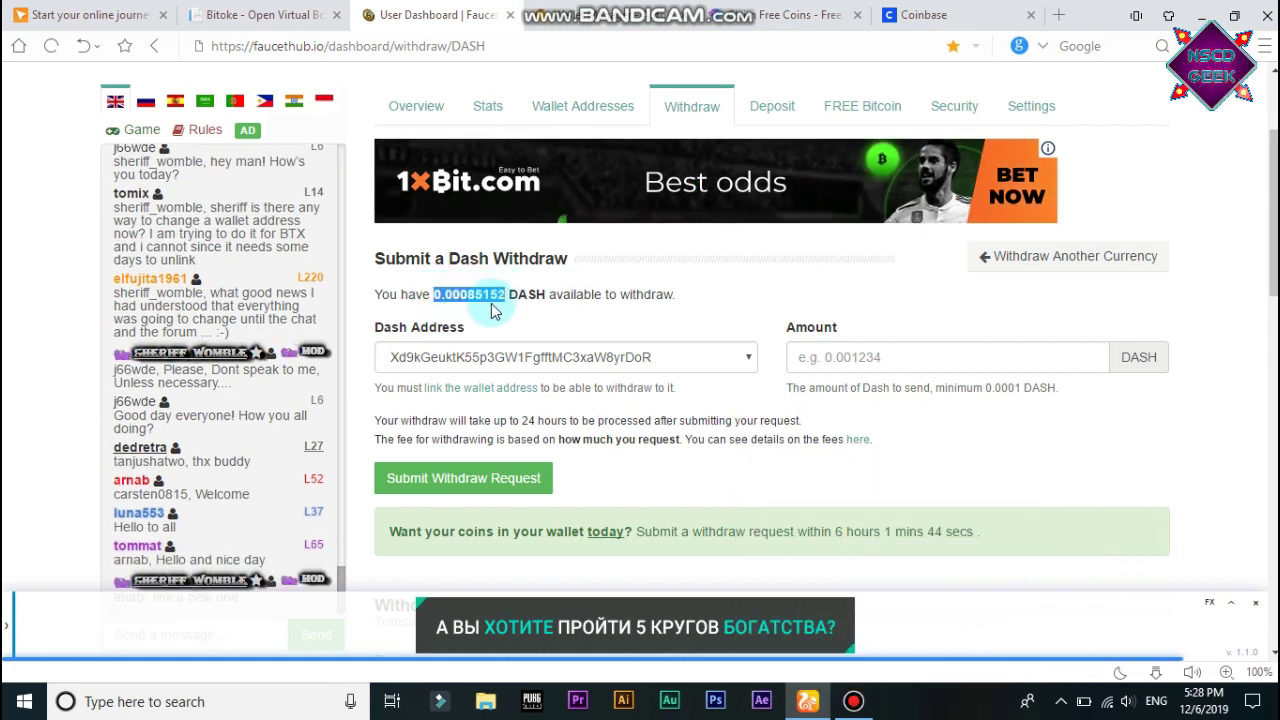
right_click(491, 303)
click(520, 307)
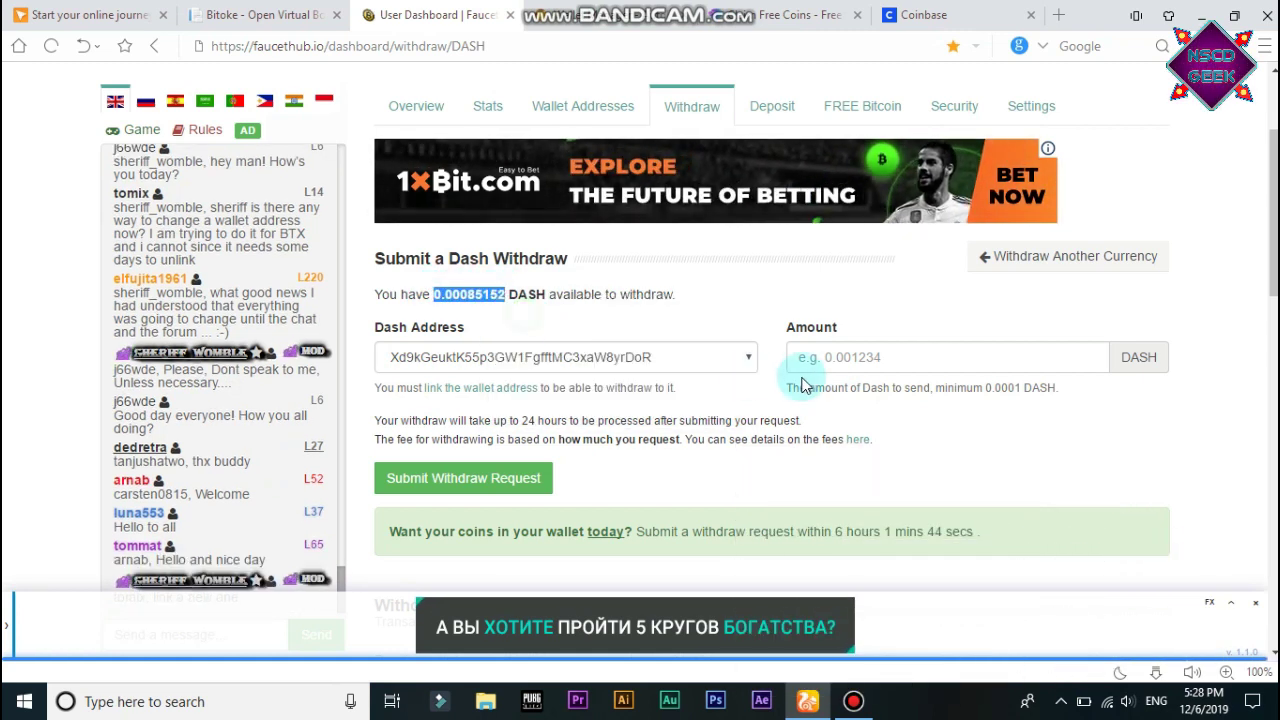
right_click(801, 356)
click(849, 466)
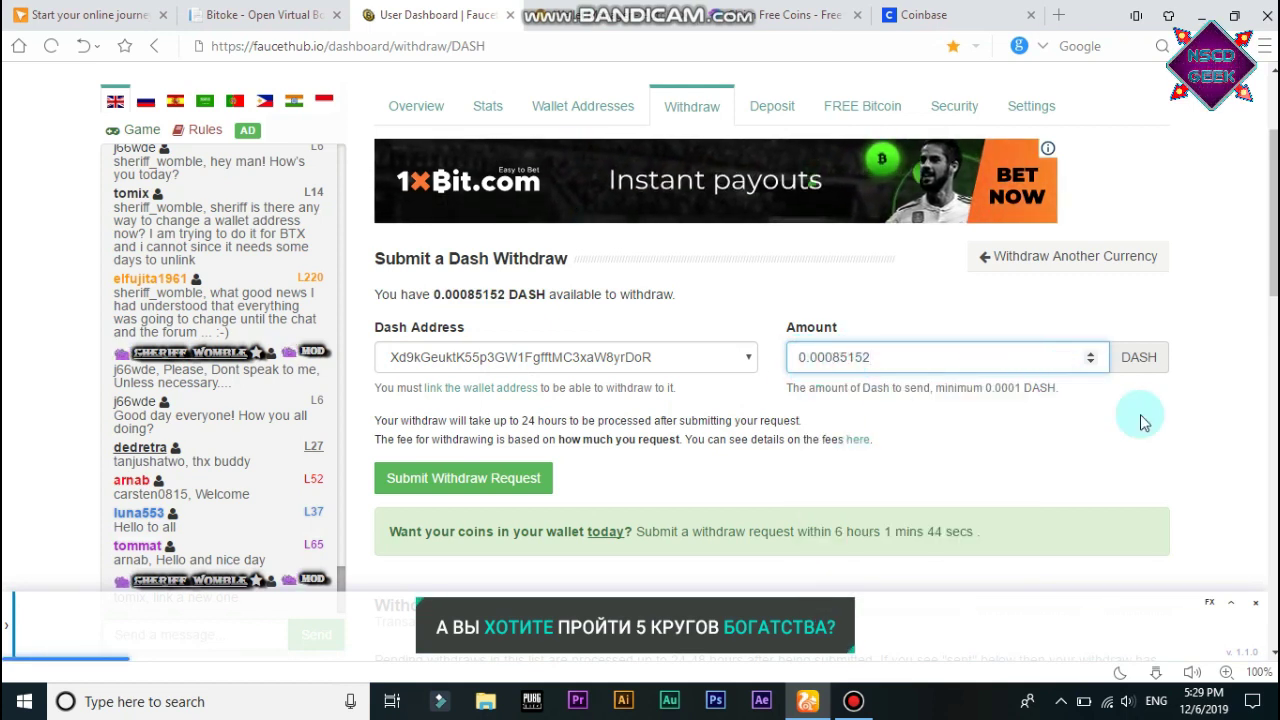
drag(894, 389, 1040, 399)
click(1025, 414)
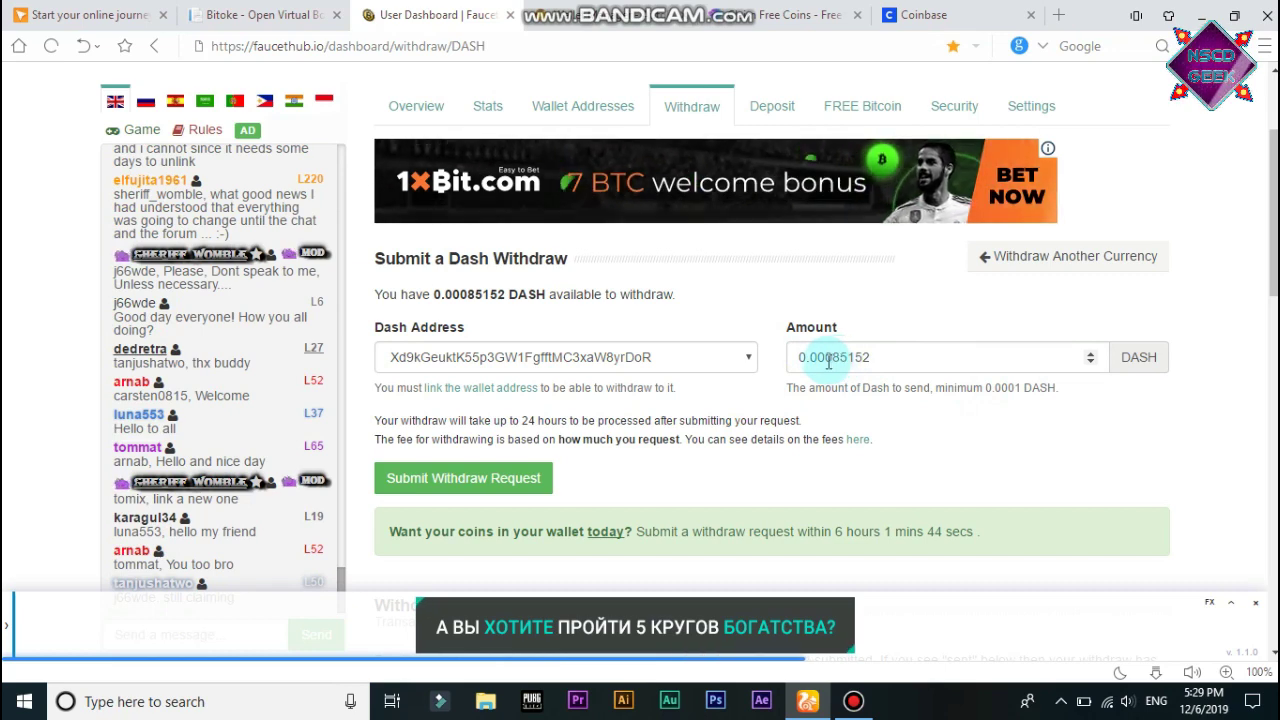
scroll(840, 360, down, 1)
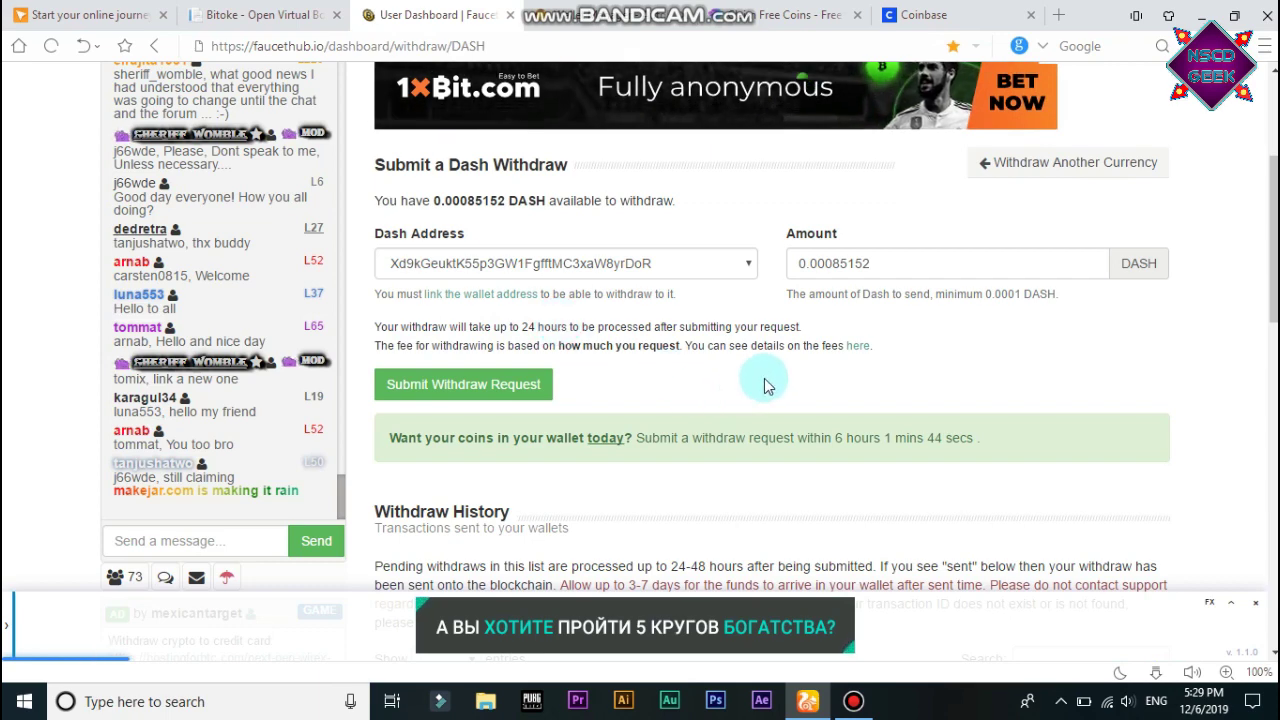
scroll(766, 382, down, 1)
scroll(766, 385, down, 1)
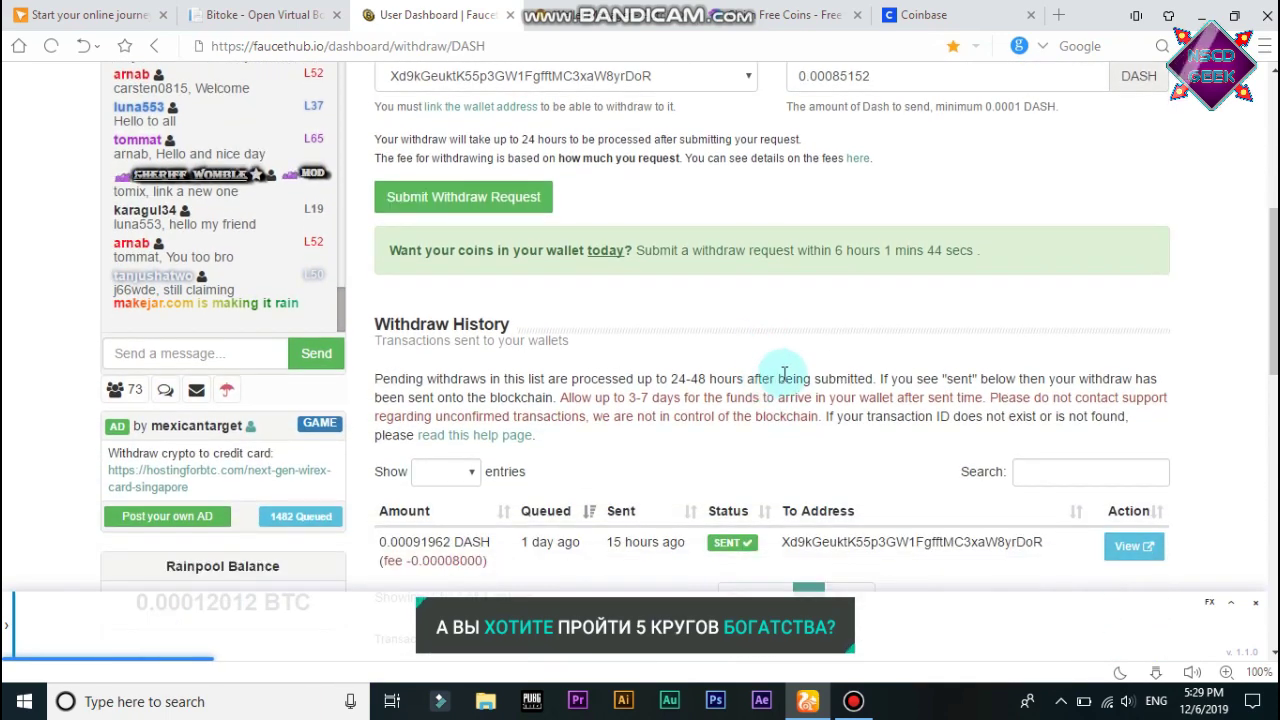
scroll(788, 372, down, 1)
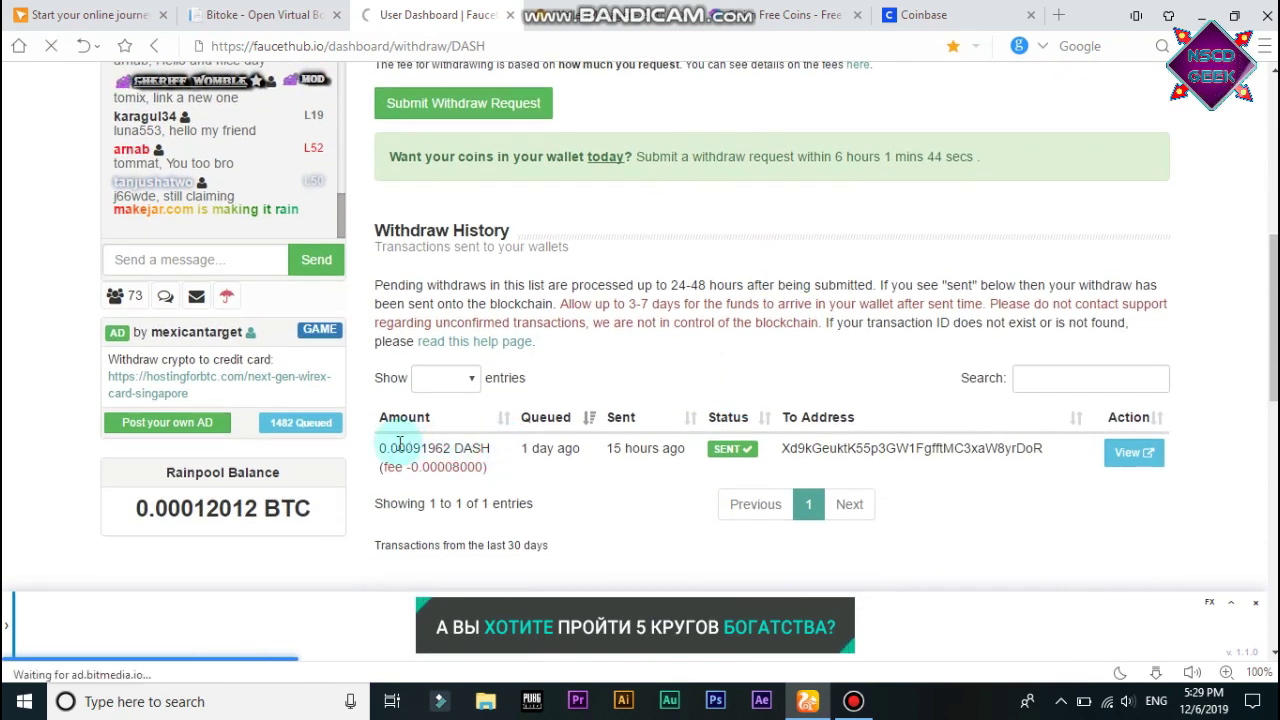
drag(377, 449, 408, 450)
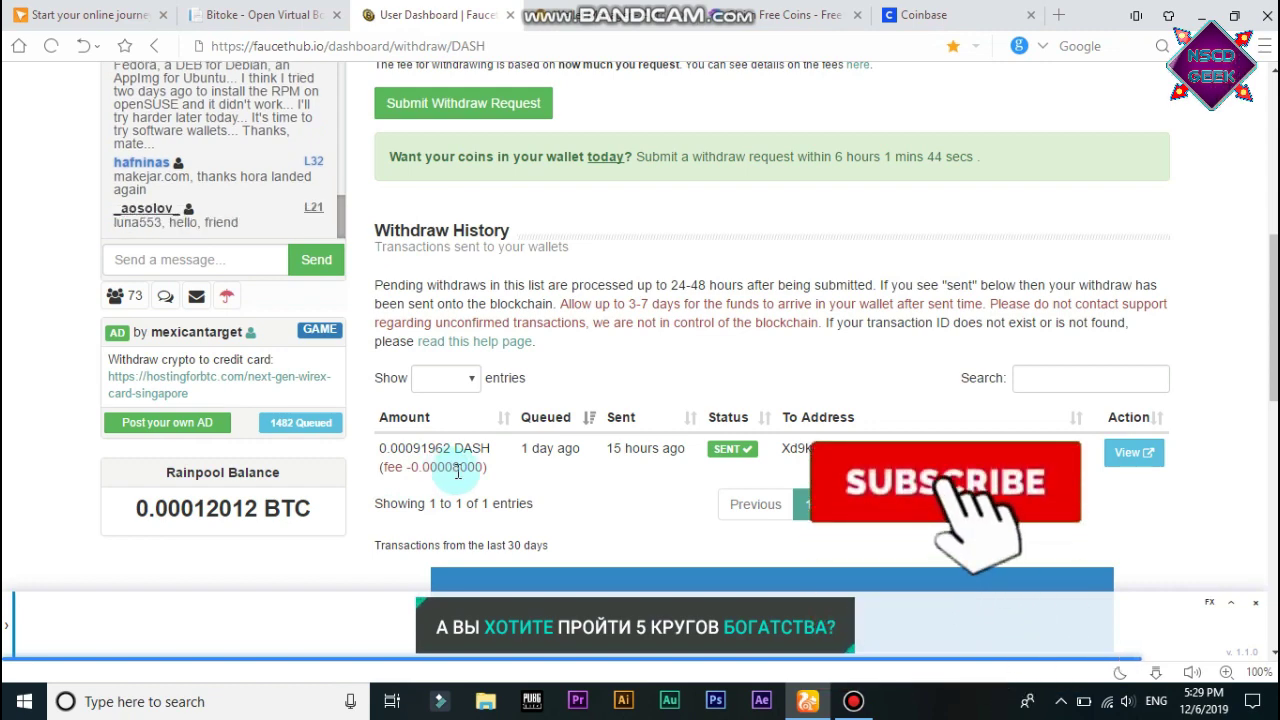
scroll(458, 470, up, 3)
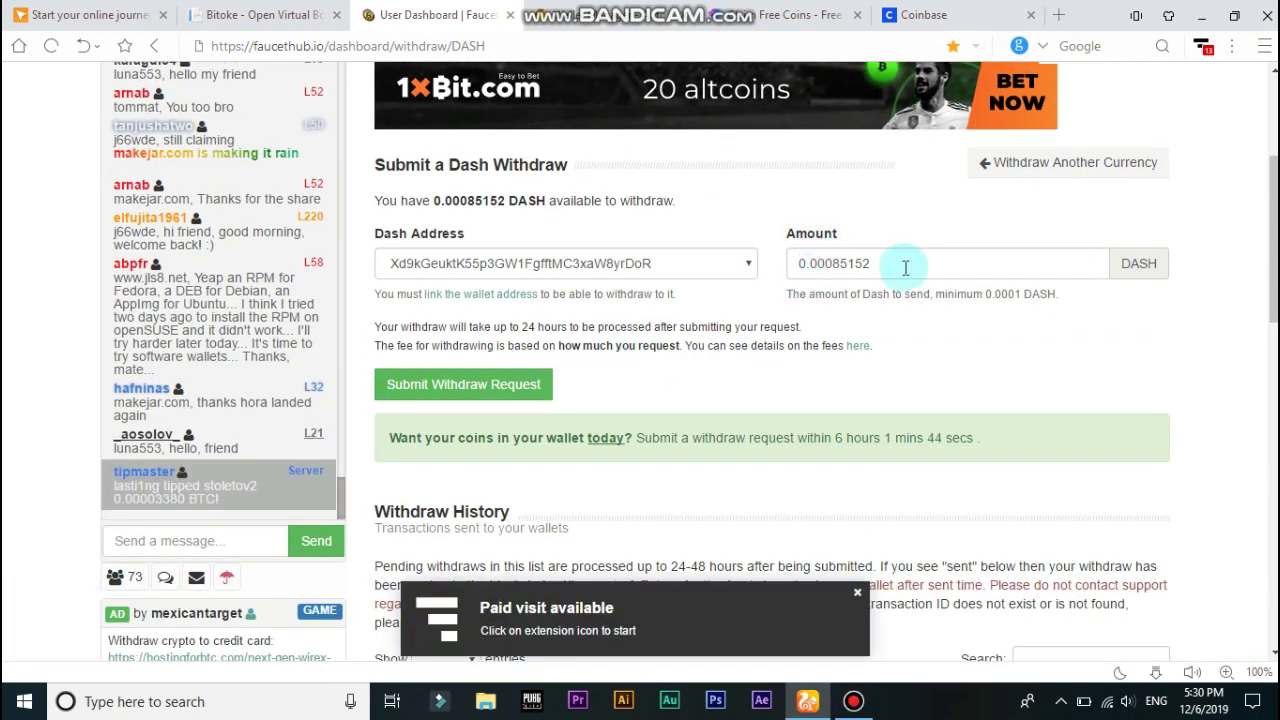
Step: Submit the 0.00085152 DASH withdrawal and check its Processing row and fee in Withdraw History
click(488, 393)
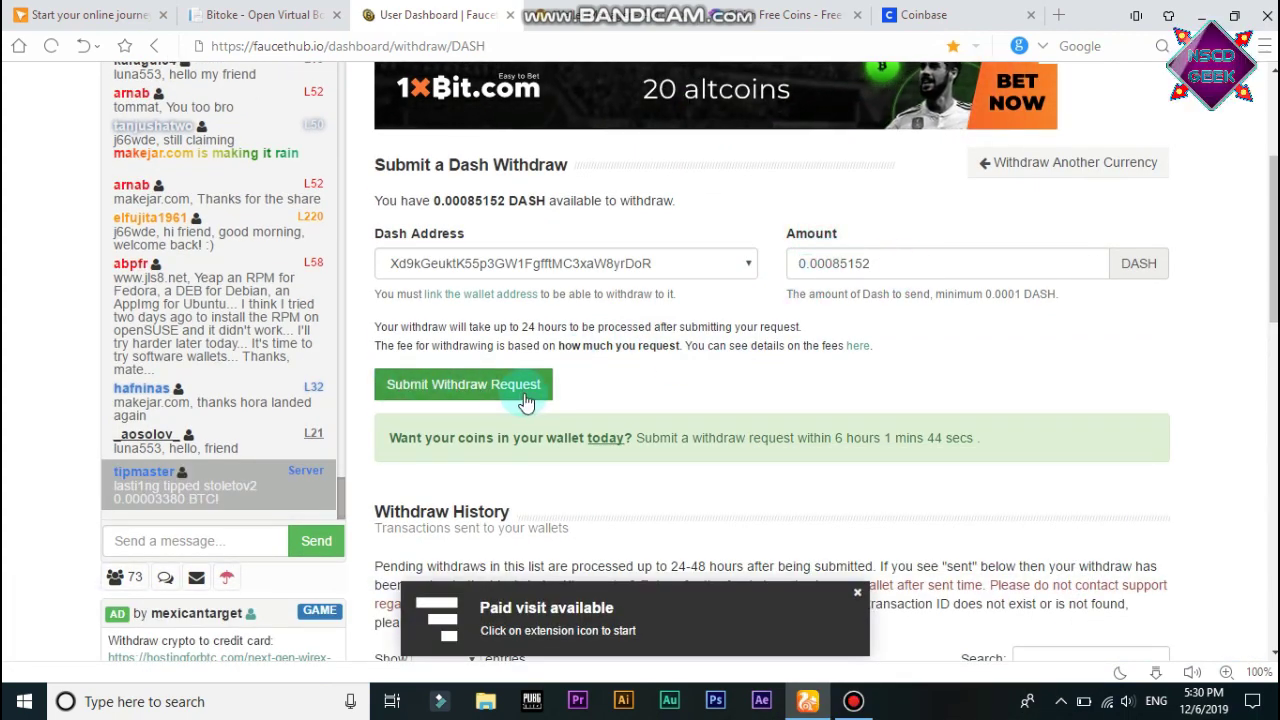
click(478, 390)
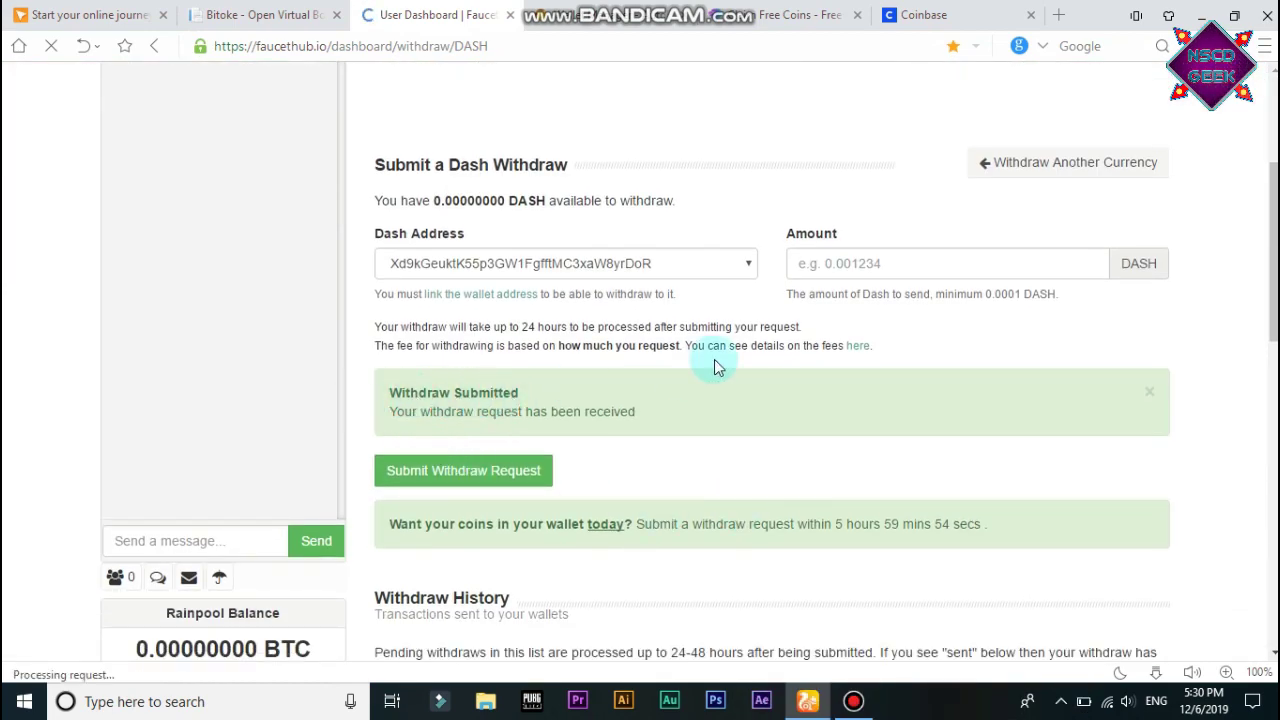
scroll(620, 374, down, 5)
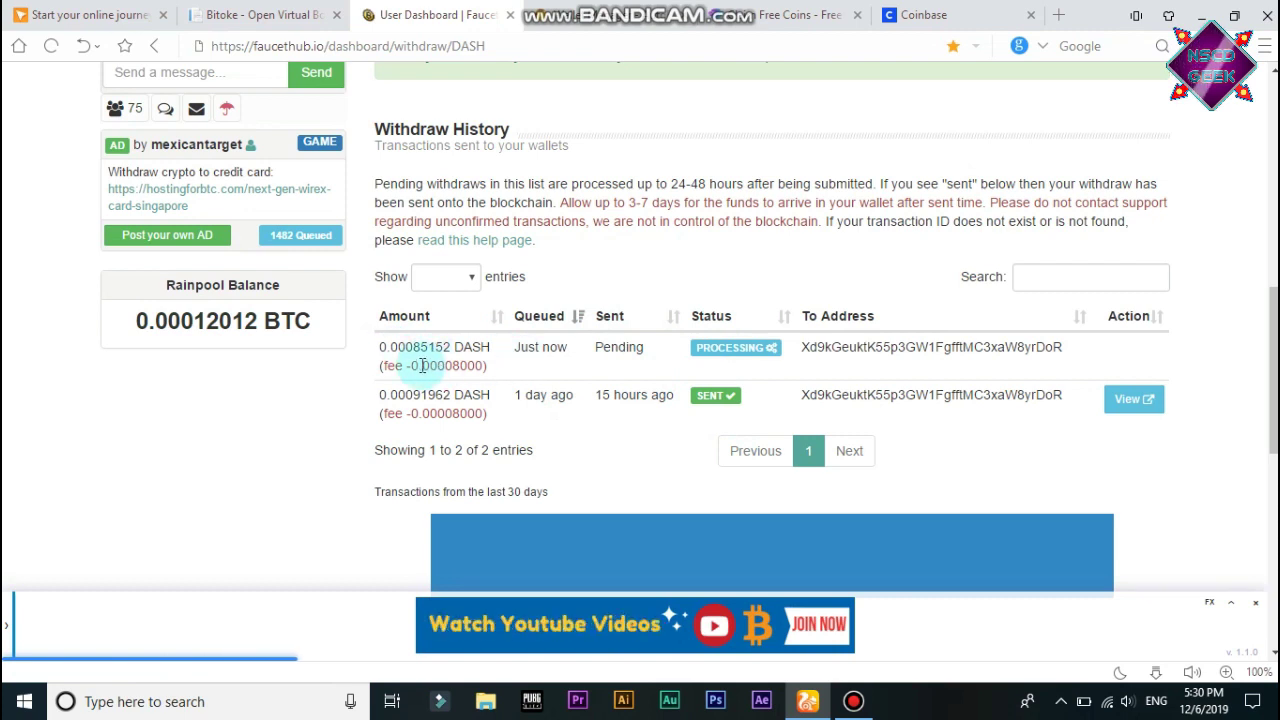
drag(386, 366, 482, 366)
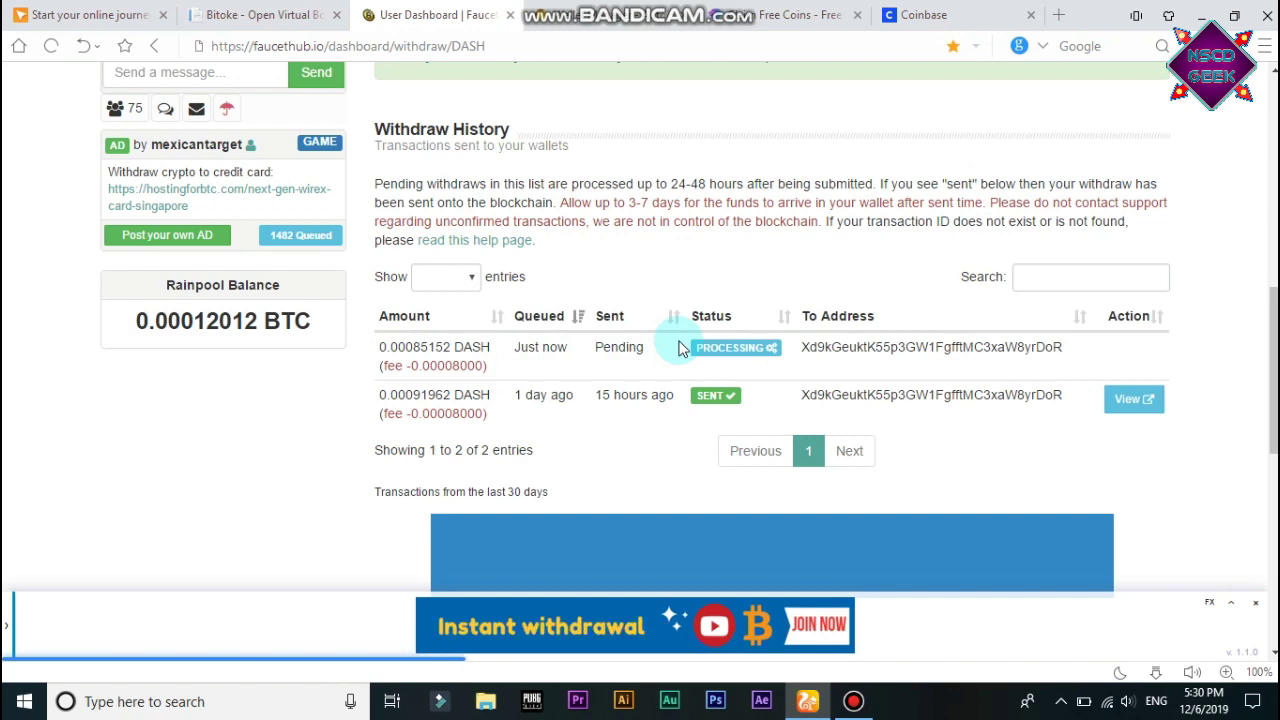
scroll(678, 340, up, 2)
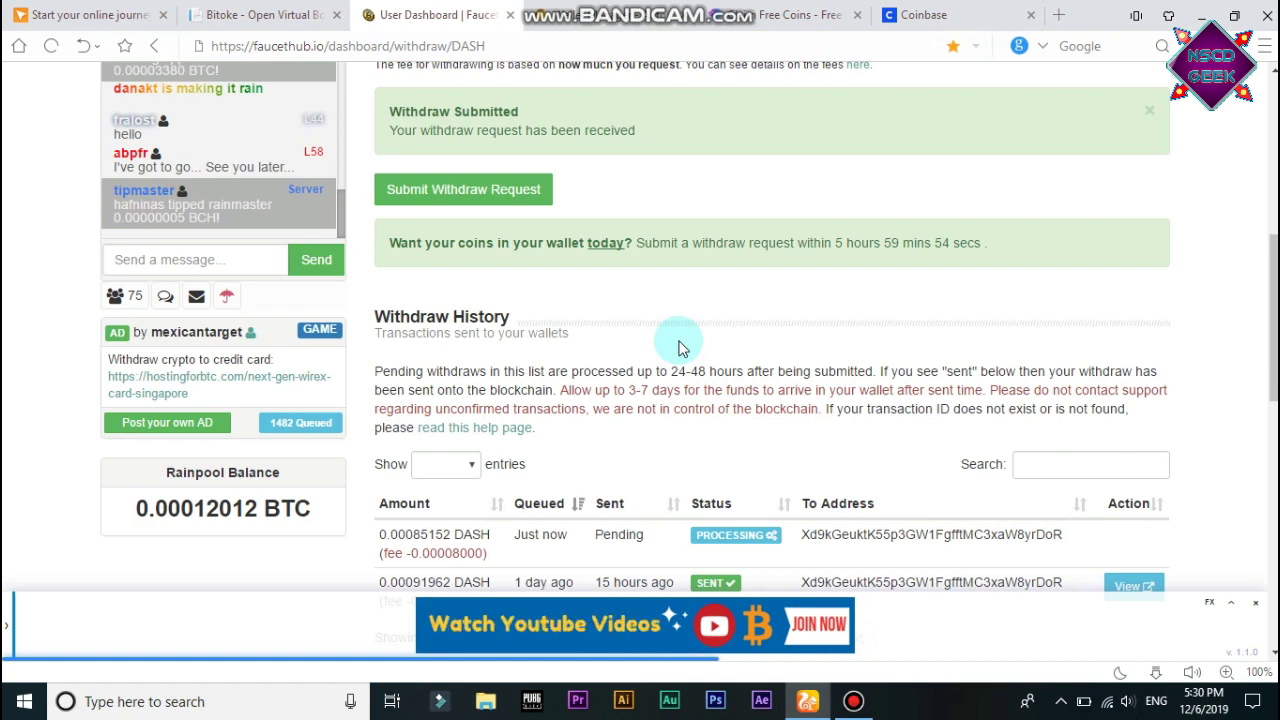
scroll(679, 347, up, 6)
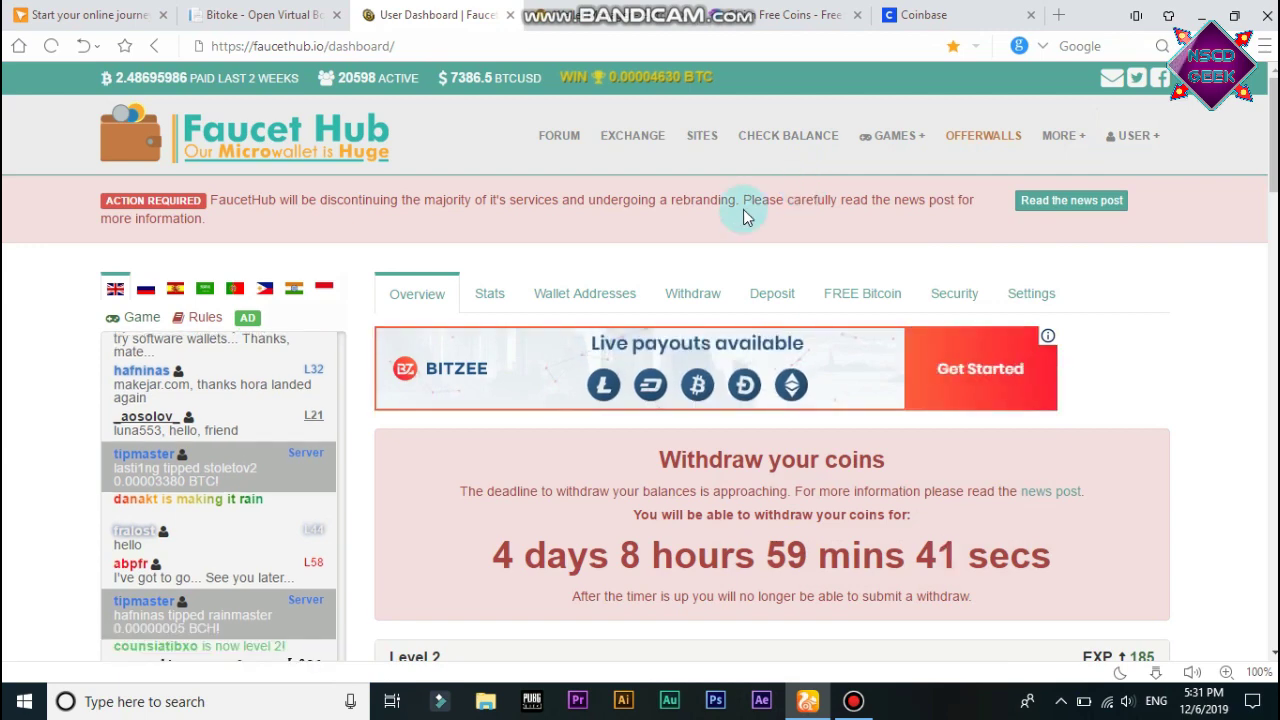
Step: Check the days left on the withdrawal countdown, then switch to the autofaucet DASH withdraw history
scroll(700, 430, down, 2)
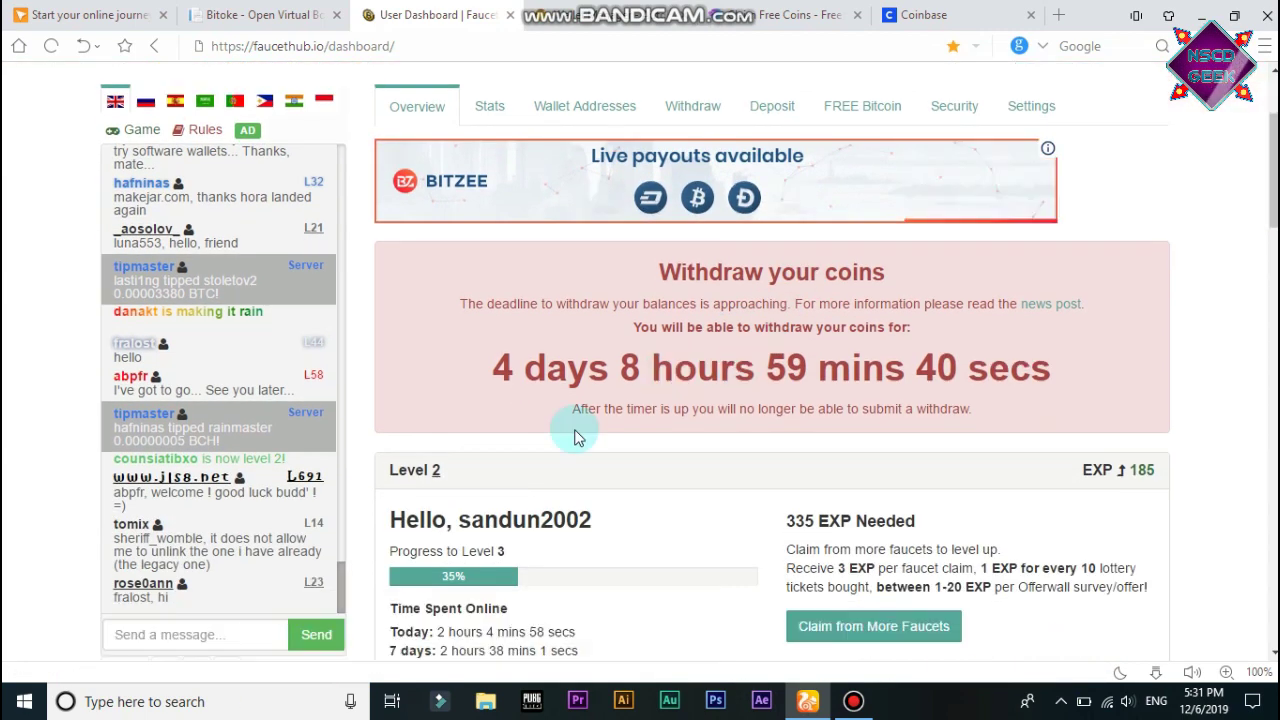
drag(490, 368, 597, 372)
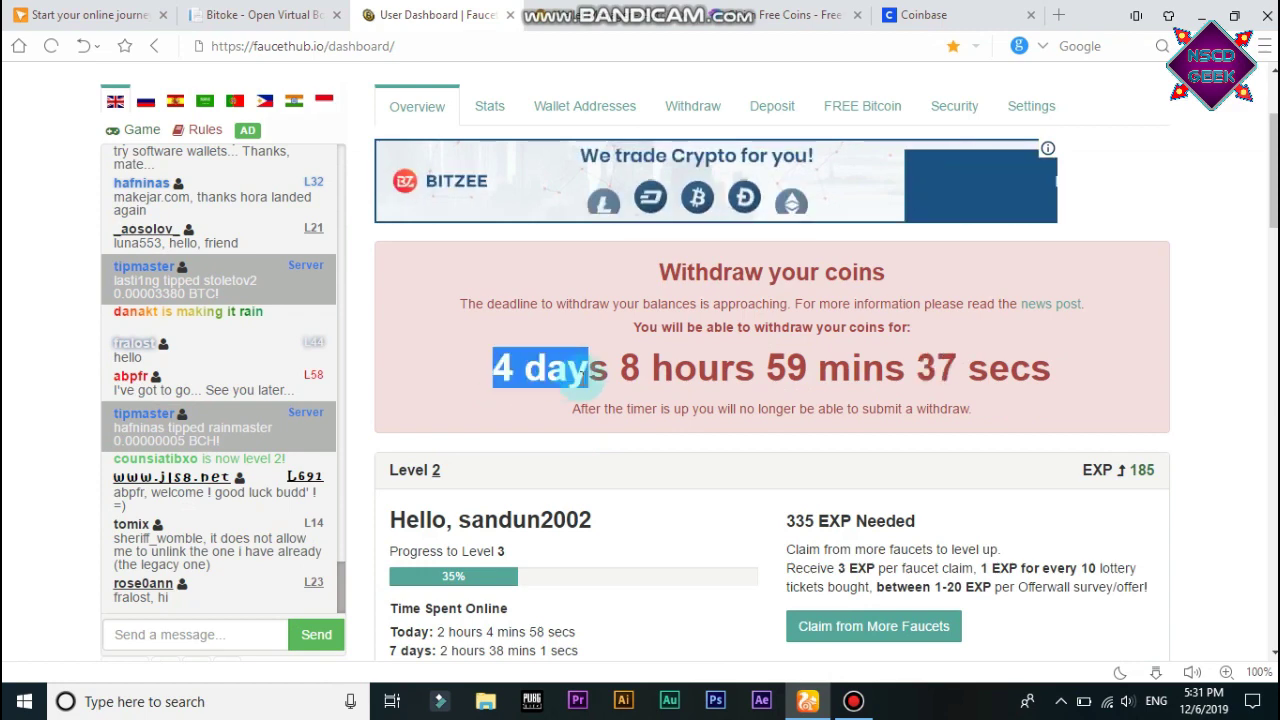
scroll(808, 362, up, 2)
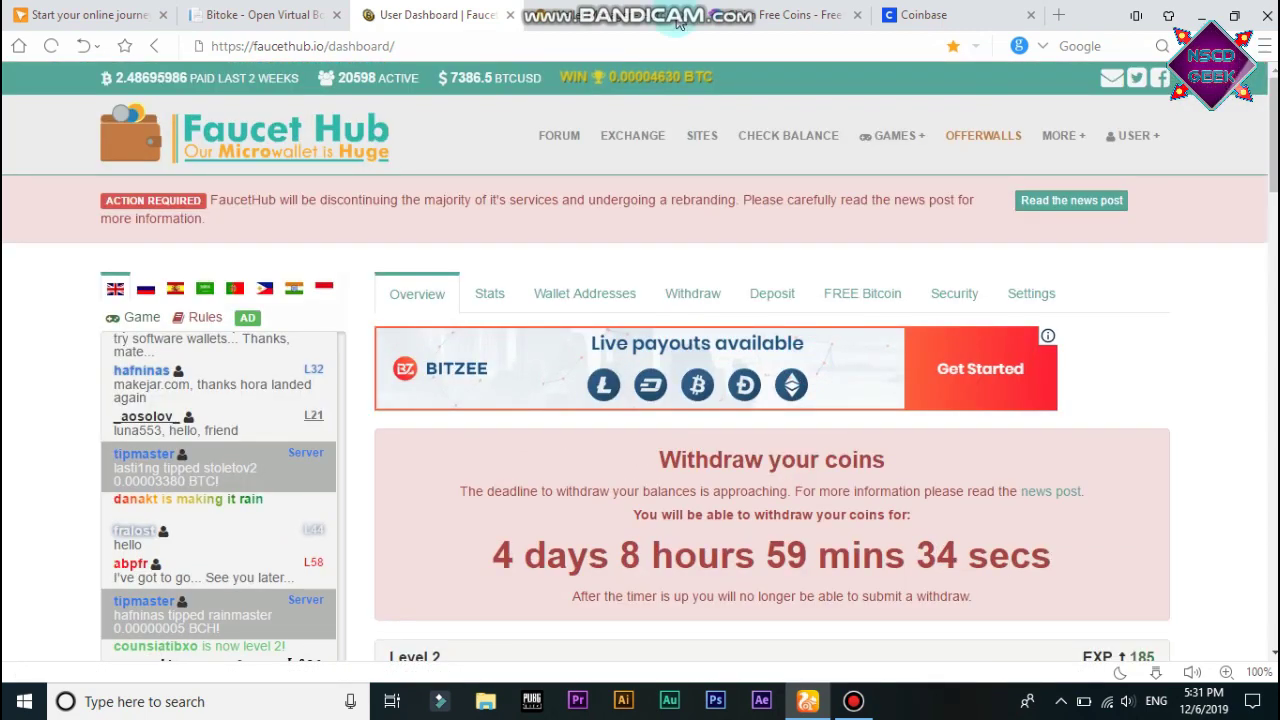
click(745, 20)
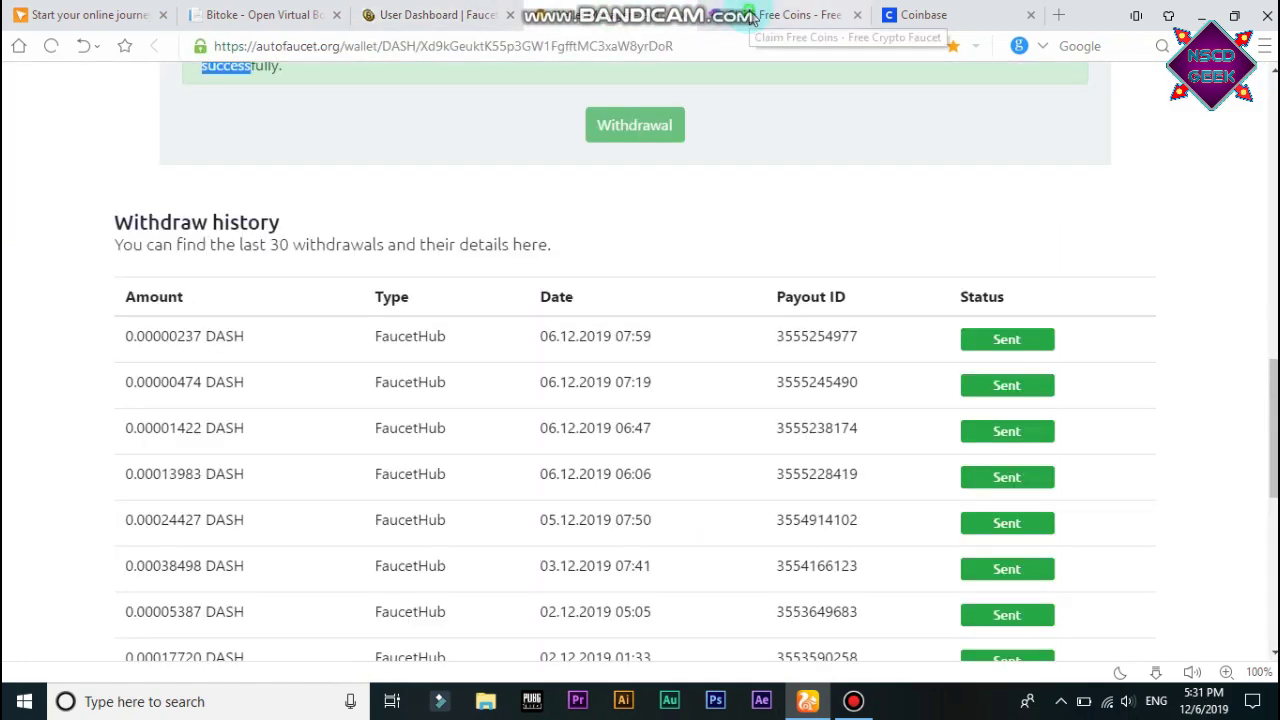
Step: Browse the Claim Free Coins faucet grid, then return to the FaucetHub dashboard
click(752, 18)
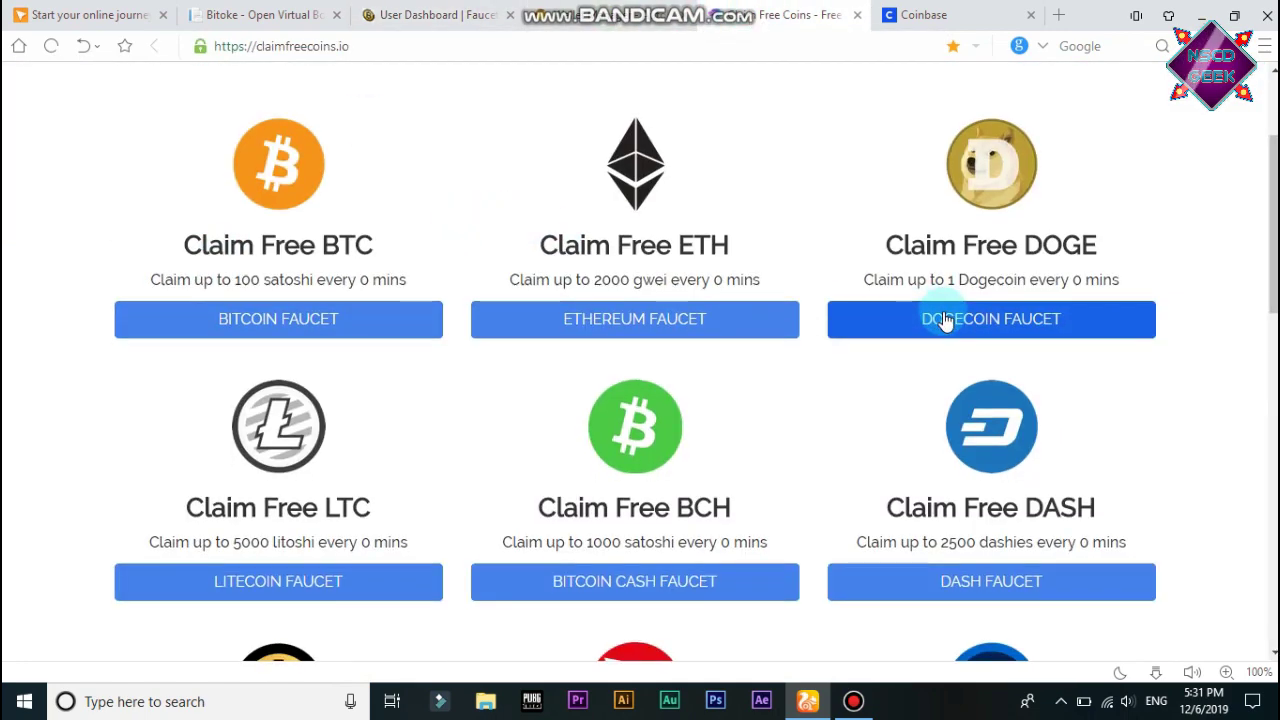
scroll(945, 320, down, 1)
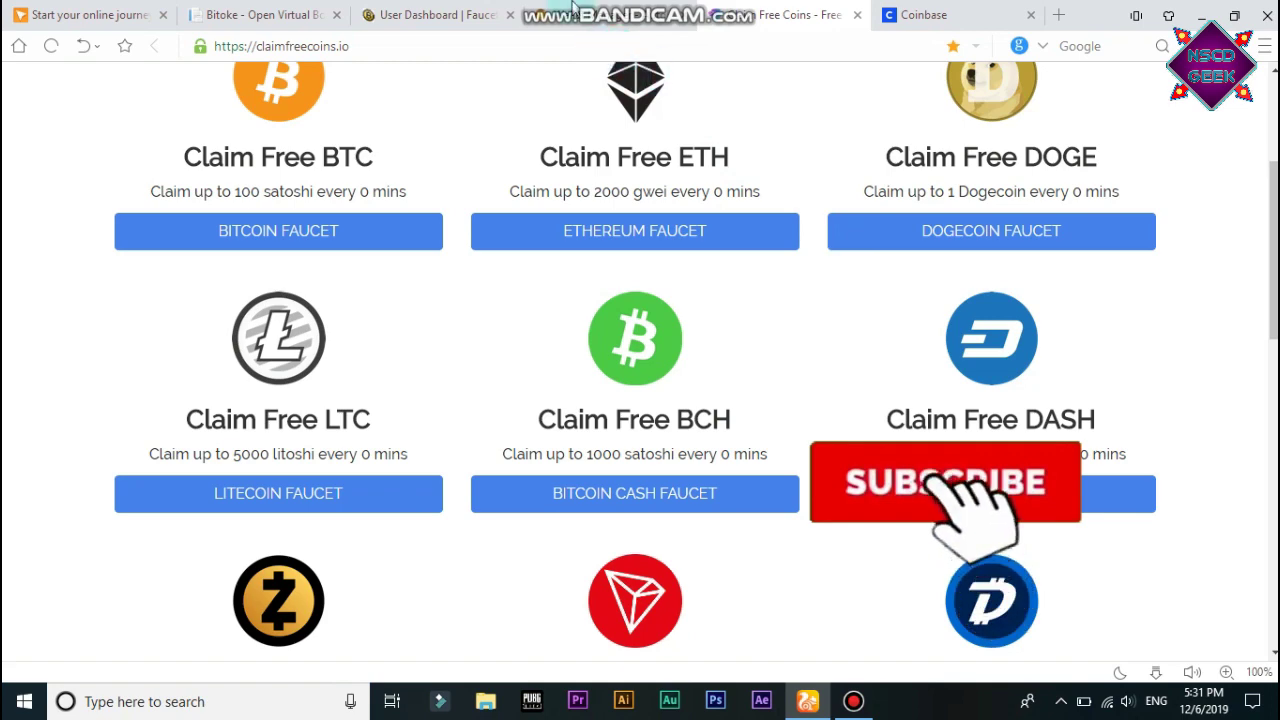
click(430, 14)
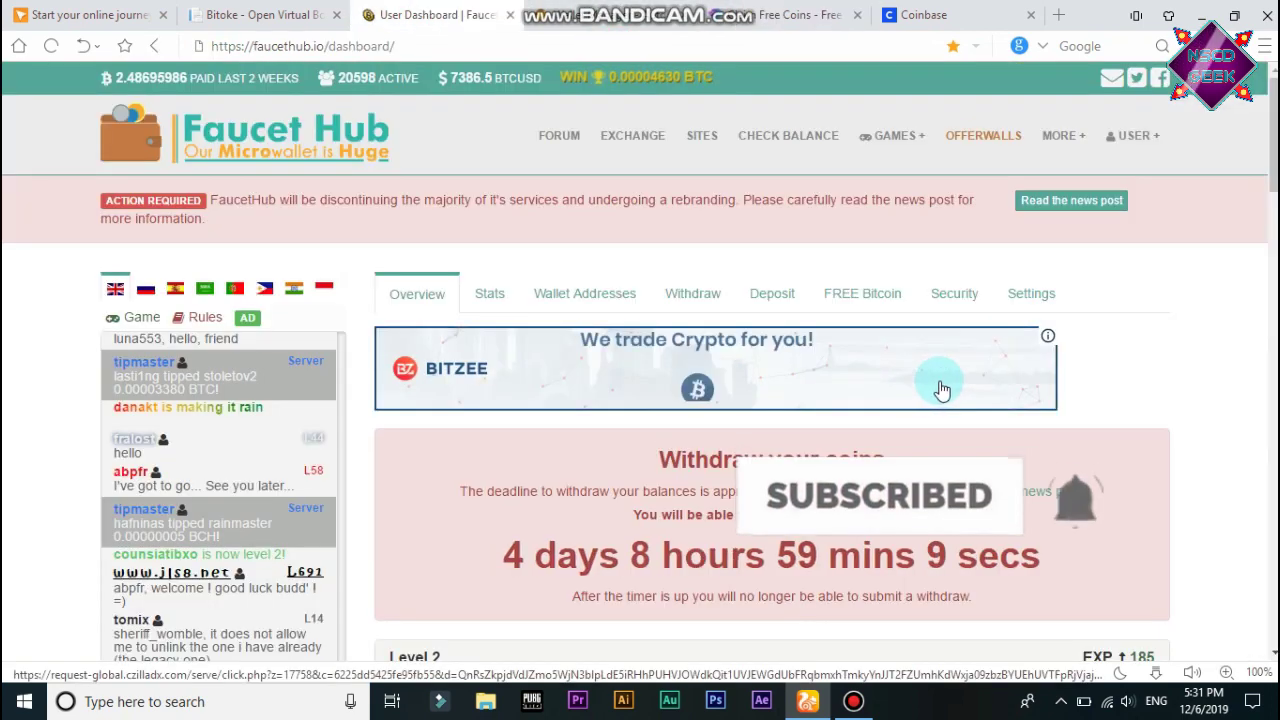
scroll(934, 371, down, 3)
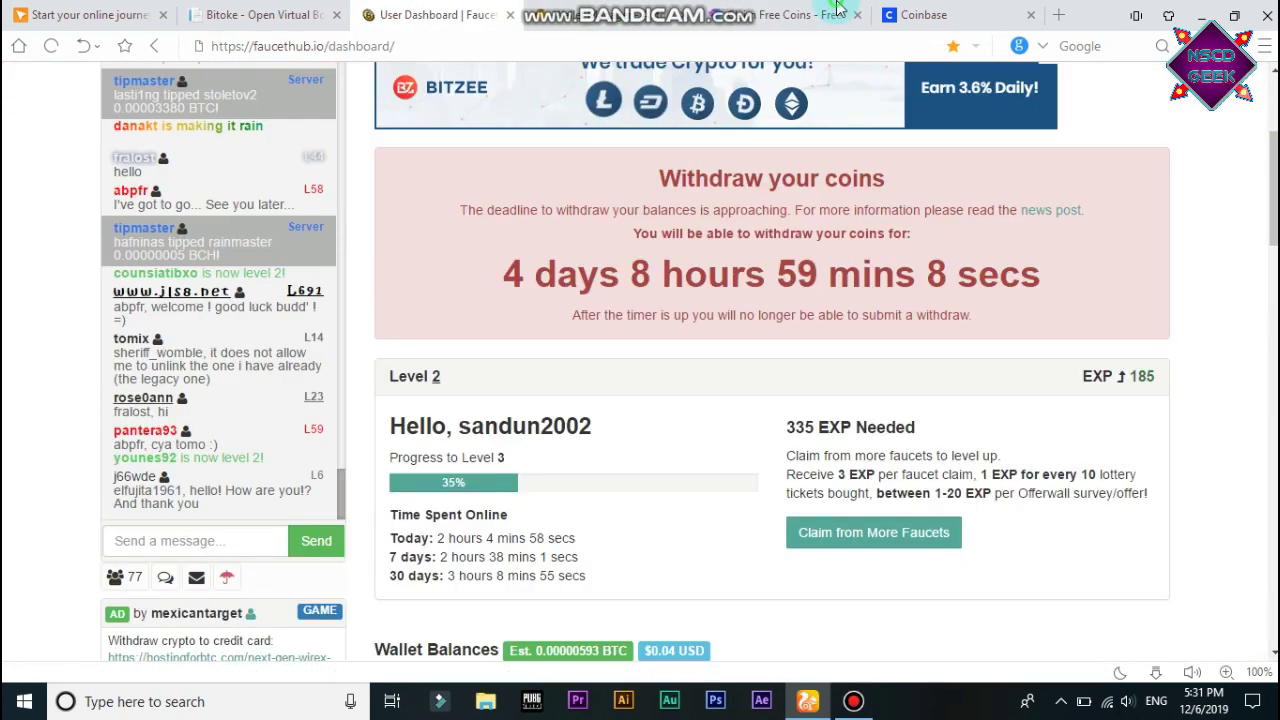
click(838, 10)
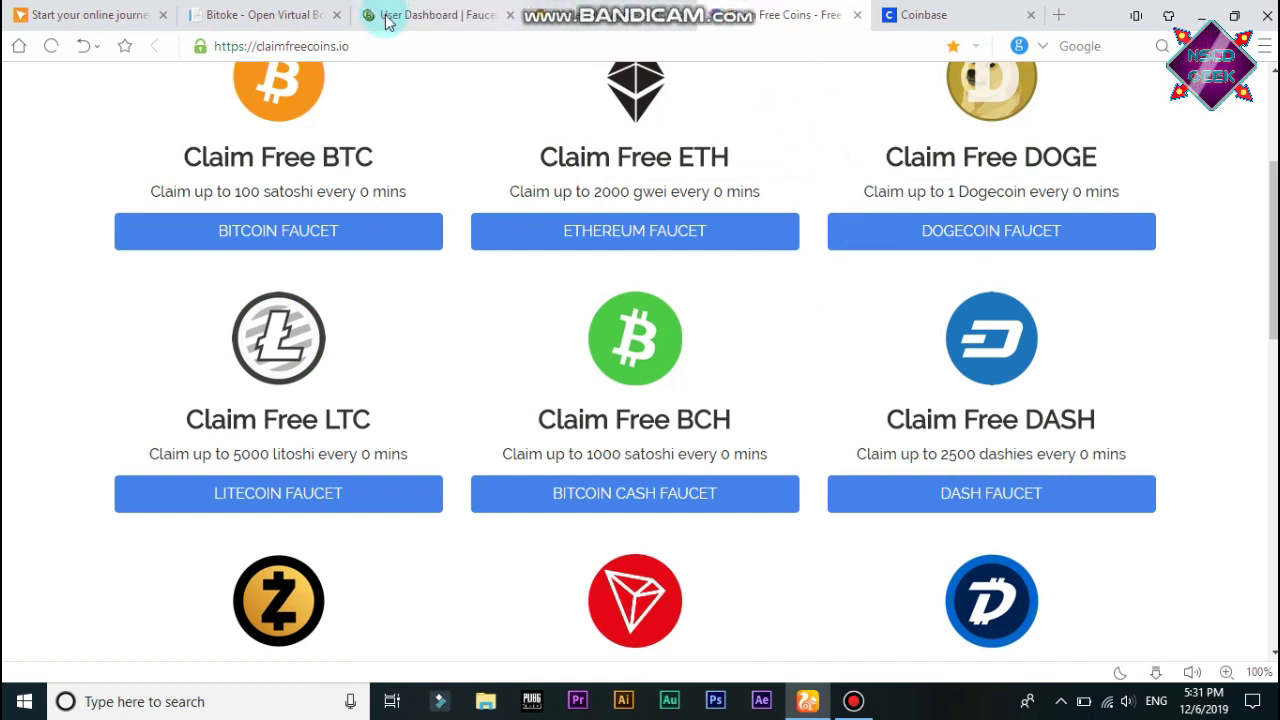
click(930, 238)
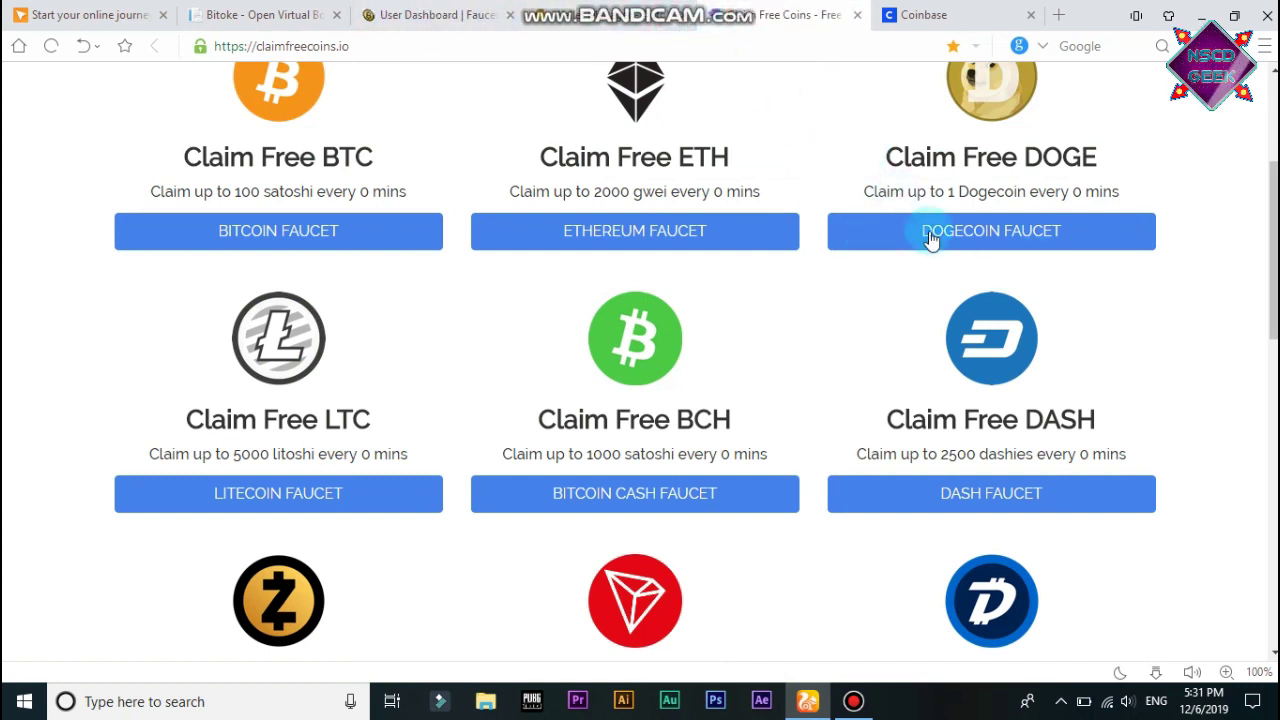
click(403, 10)
scroll(767, 395, down, 3)
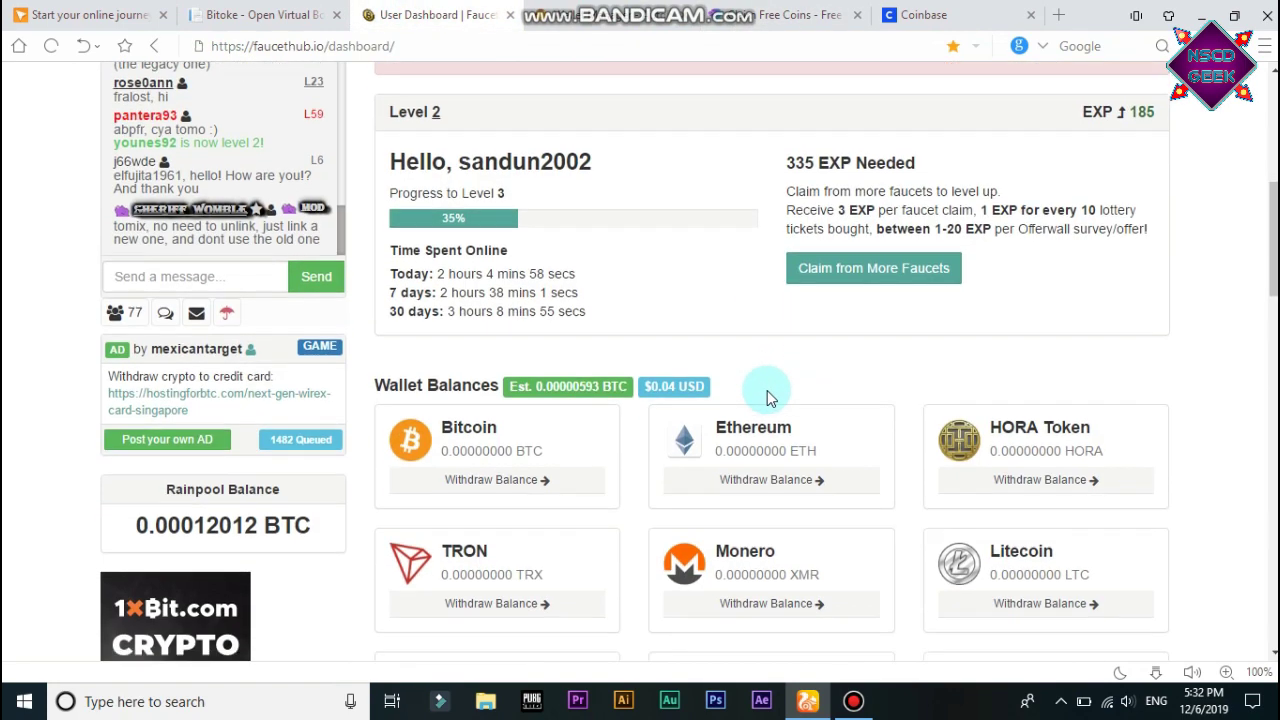